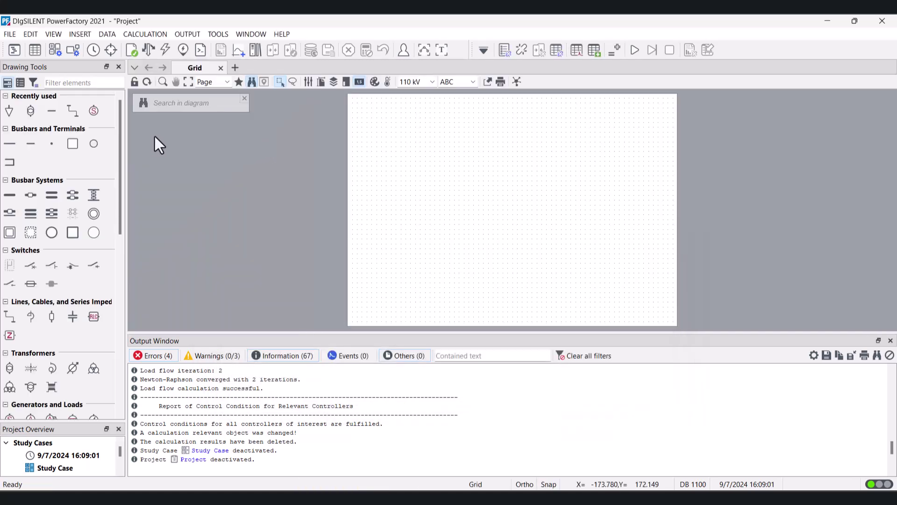
# - Place two short busbars one above the other on the grid, with two junction nodes aligned vertically between them
pyautogui.click(33, 146)
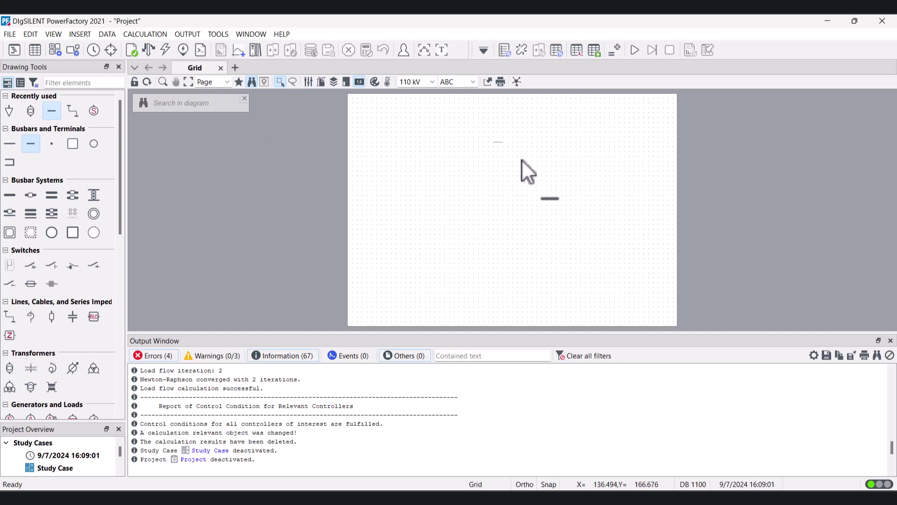
pyautogui.click(497, 200)
pyautogui.click(48, 148)
pyautogui.click(498, 162)
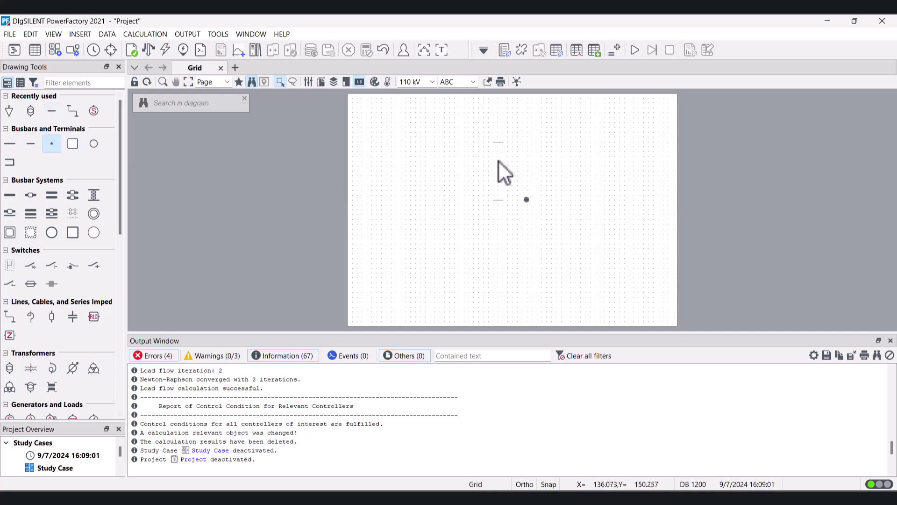
pyautogui.click(499, 186)
pyautogui.press('Escape')
# - Lengthen both short busbars so they extend on either side of the junction nodes
pyautogui.click(227, 82)
pyautogui.click(220, 102)
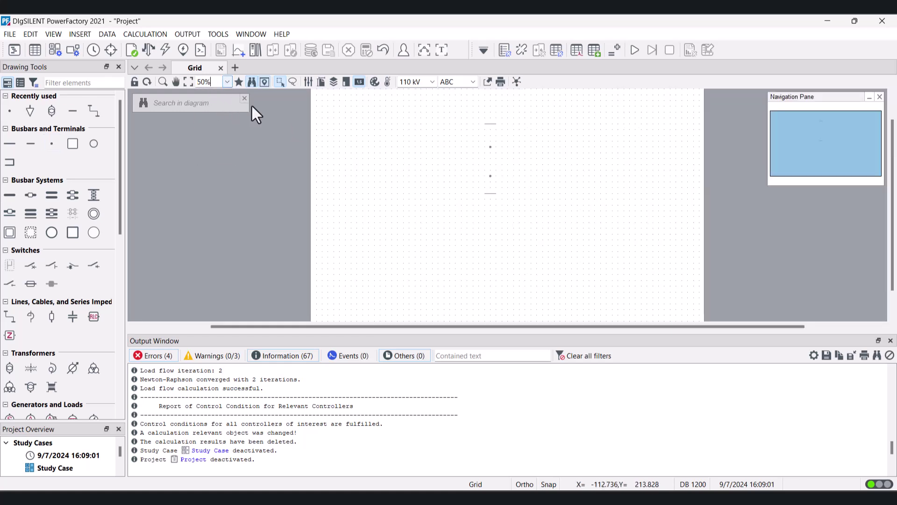
pyautogui.click(228, 82)
pyautogui.click(218, 107)
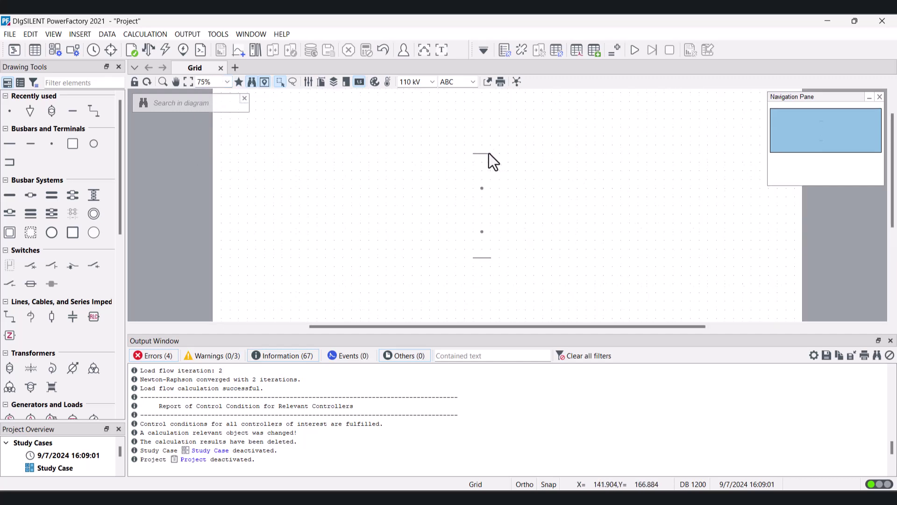
pyautogui.moveTo(490, 155); pyautogui.dragTo(456, 153)
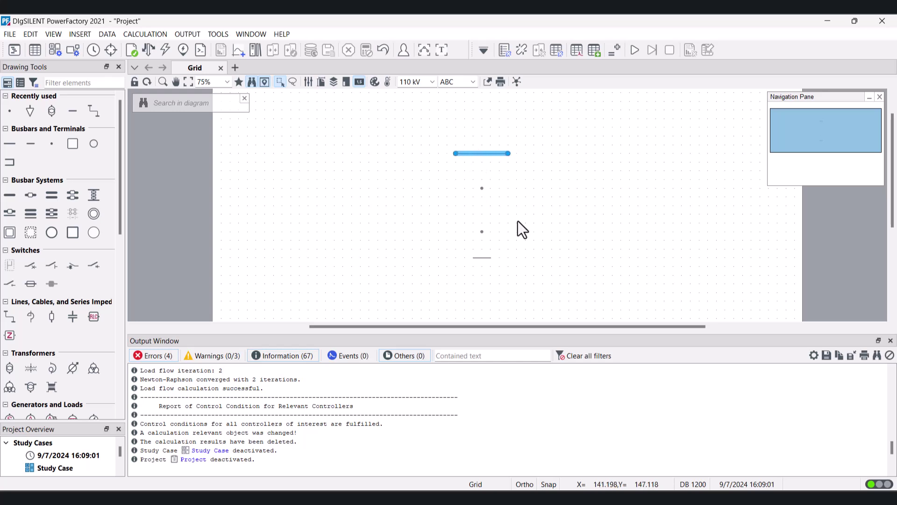
pyautogui.click(485, 257)
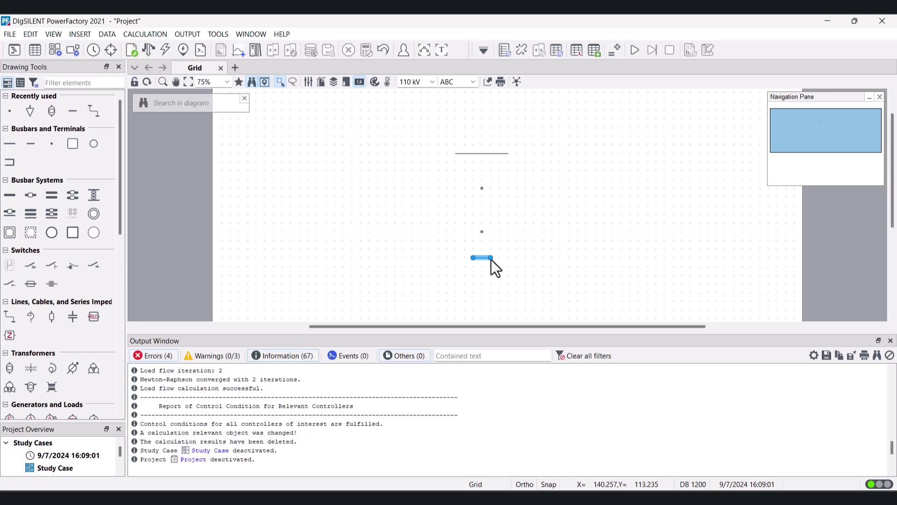
pyautogui.moveTo(492, 257); pyautogui.dragTo(465, 257)
pyautogui.click(514, 237)
# - Set the upper busbar's line-line nominal voltage to 13,8 kV and name it Barra 1
pyautogui.doubleClick(485, 154)
pyautogui.moveTo(435, 239); pyautogui.dragTo(393, 233)
pyautogui.write('13,8')
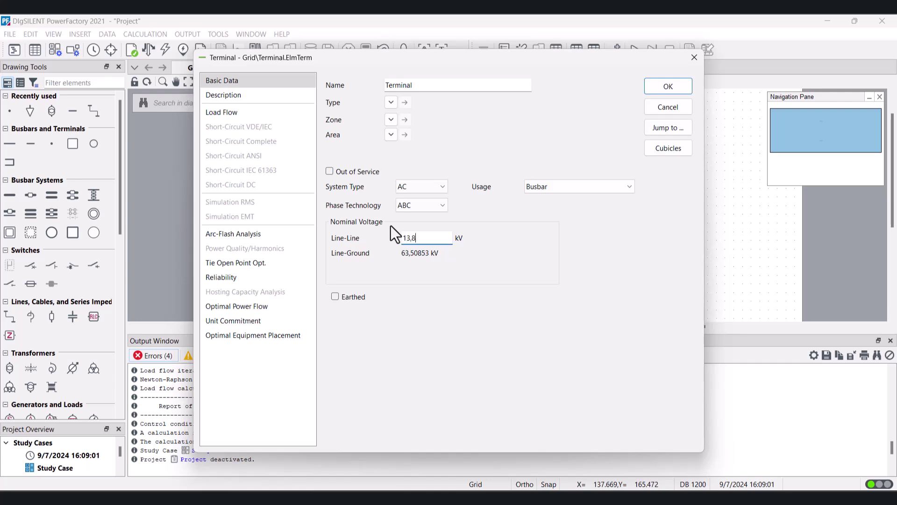
pyautogui.click(428, 85)
pyautogui.write('Barra 1')
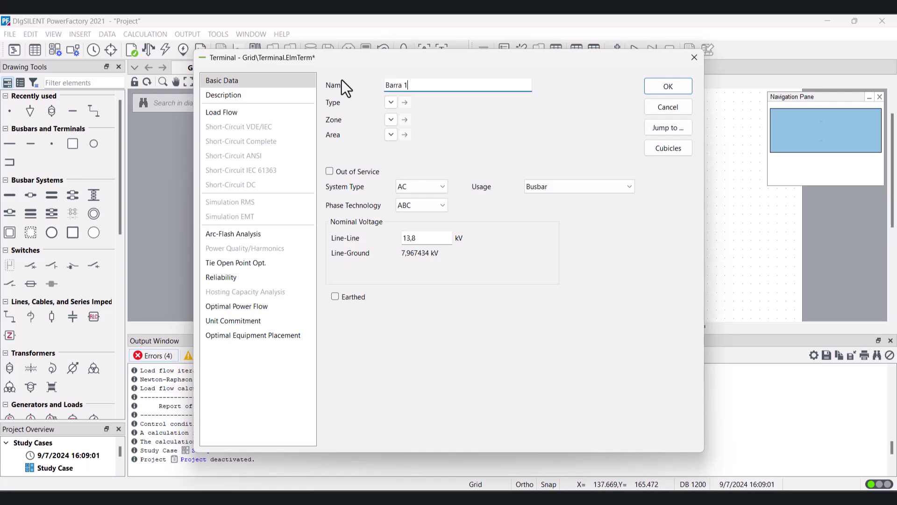
pyautogui.click(666, 88)
pyautogui.click(575, 212)
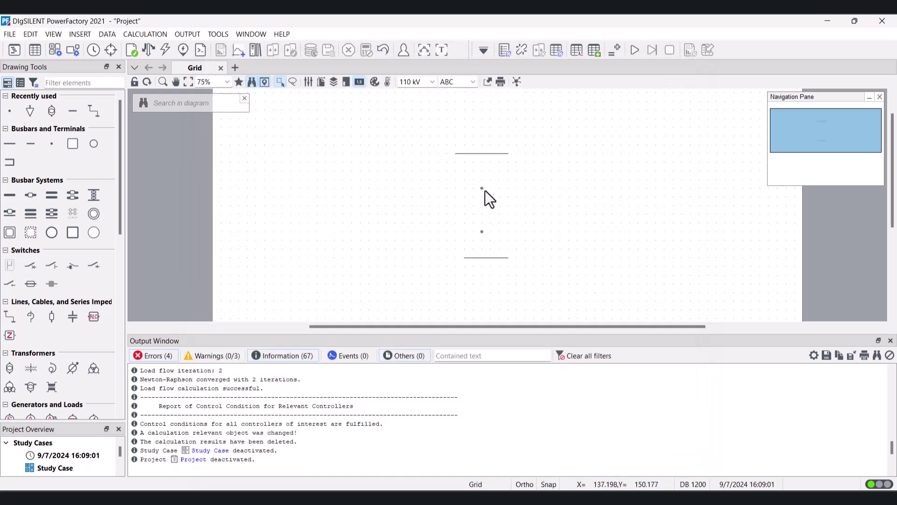
# - Name the lower busbar Barra 2 and set its line-line nominal voltage to 0,220 kV
pyautogui.doubleClick(500, 256)
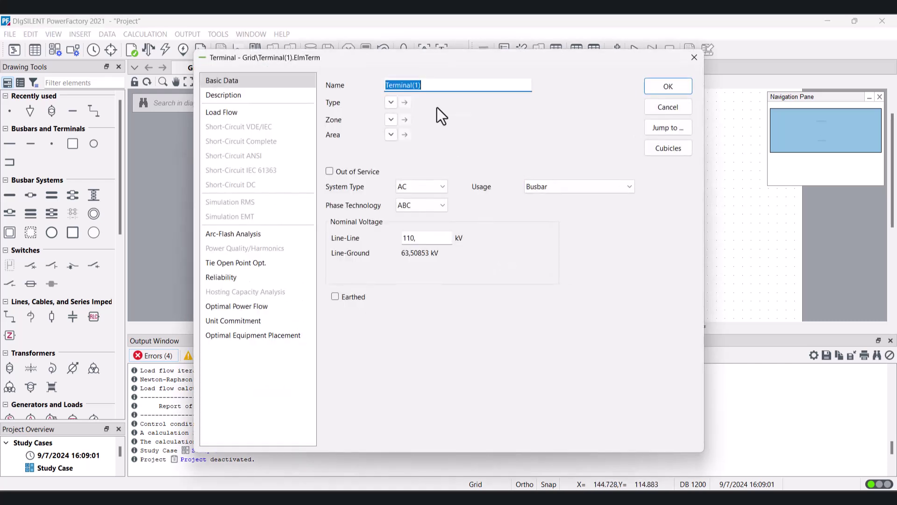
pyautogui.write('Barra 2')
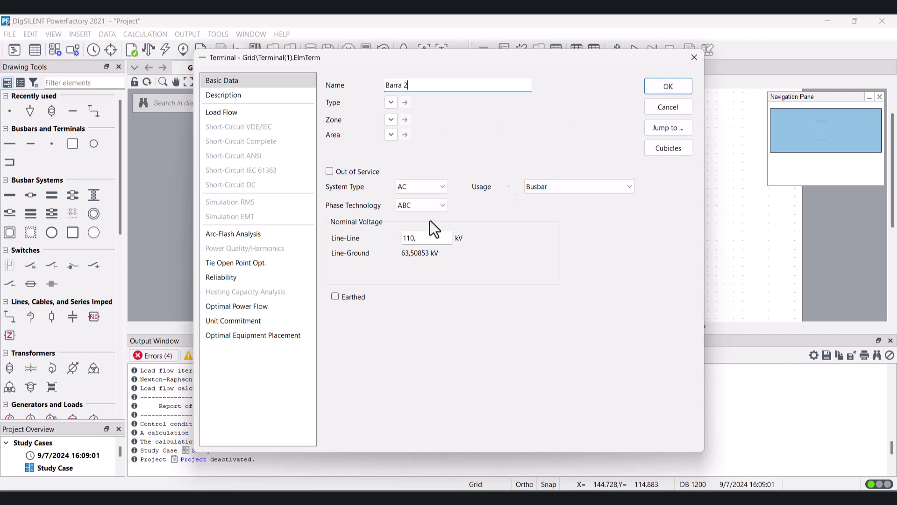
pyautogui.click(439, 238)
pyautogui.write('0')
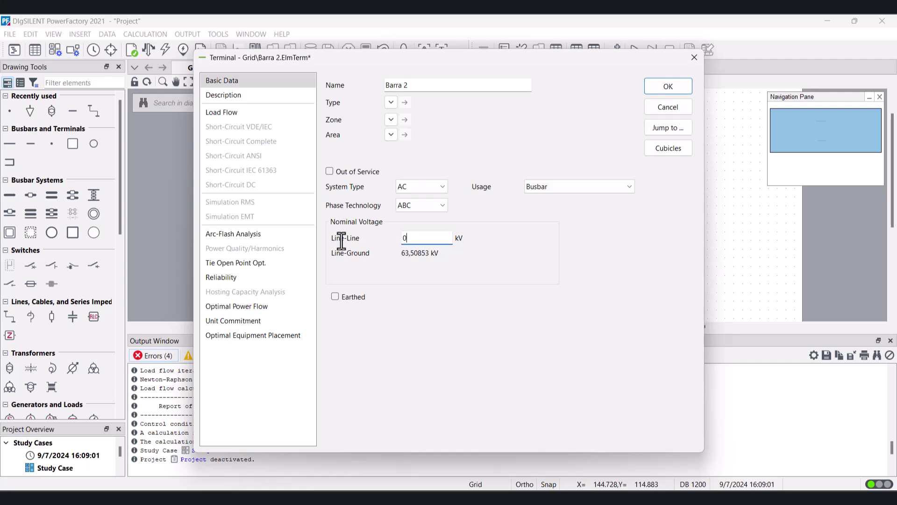
pyautogui.write(',220')
pyautogui.click(667, 86)
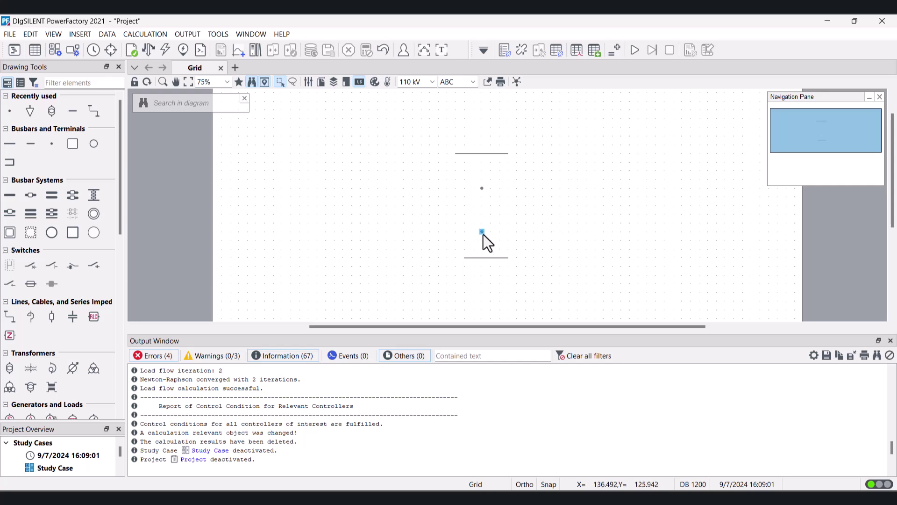
# - Set the lower junction node's line-line nominal voltage to 0,220 kV
pyautogui.doubleClick(482, 233)
pyautogui.doubleClick(433, 237)
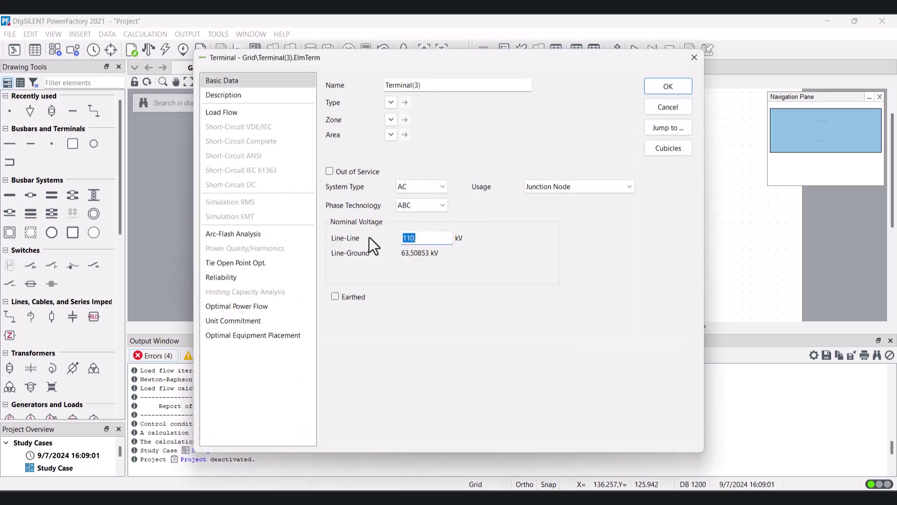
pyautogui.write('0,220')
pyautogui.click(661, 87)
# - Set the upper junction node's line-line nominal voltage to 13,8 kV
pyautogui.click(481, 188)
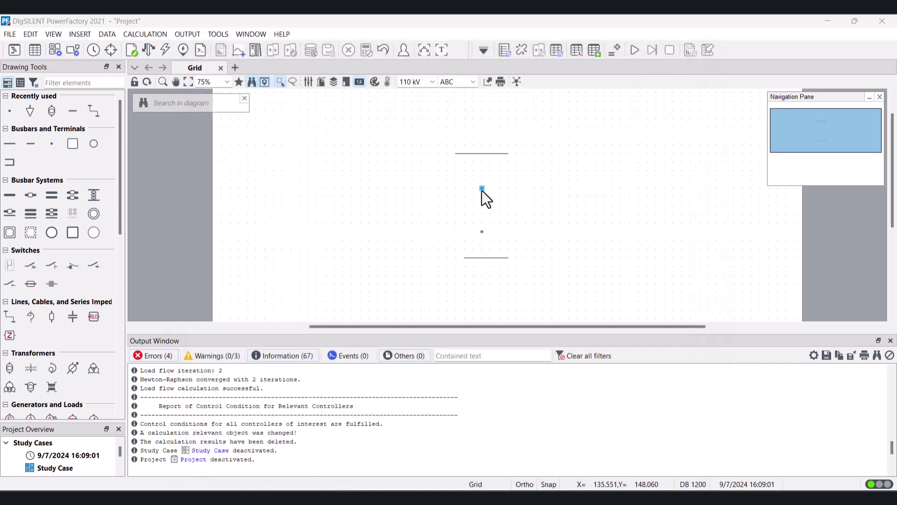
pyautogui.doubleClick(482, 189)
pyautogui.moveTo(432, 238); pyautogui.dragTo(365, 243)
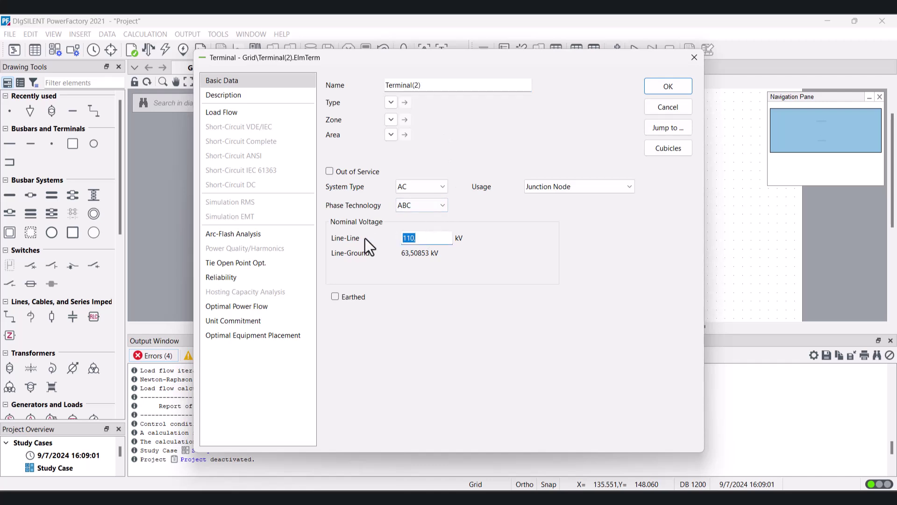
pyautogui.write('13,8')
pyautogui.click(664, 84)
# - Stretch the left end of the lower busbar a little further outward
pyautogui.click(481, 281)
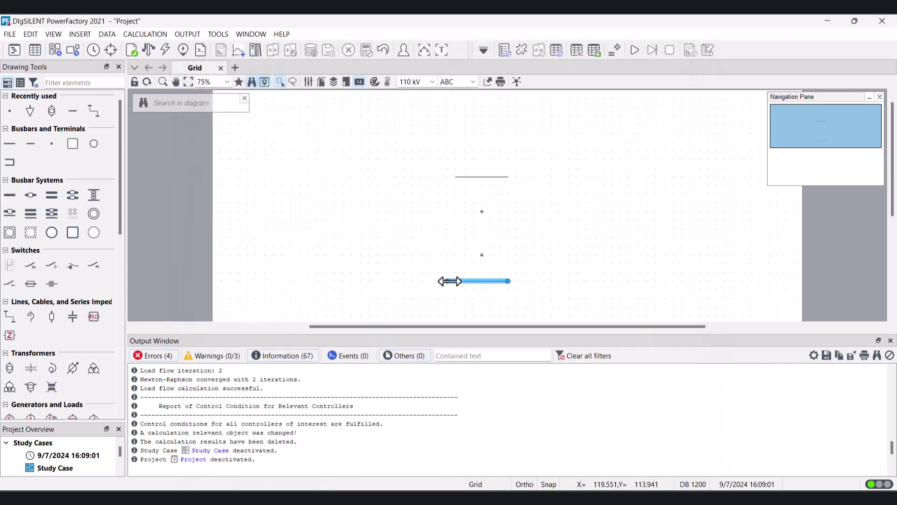
pyautogui.click(554, 236)
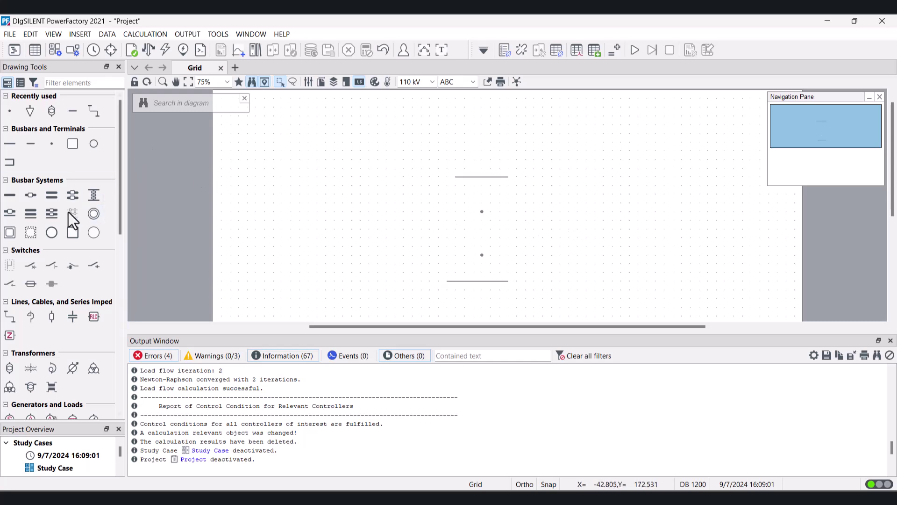
# - Add a synchronous generator above the upper busbar, connect it to that busbar and move it closer
pyautogui.scroll(-9, 42, 310)
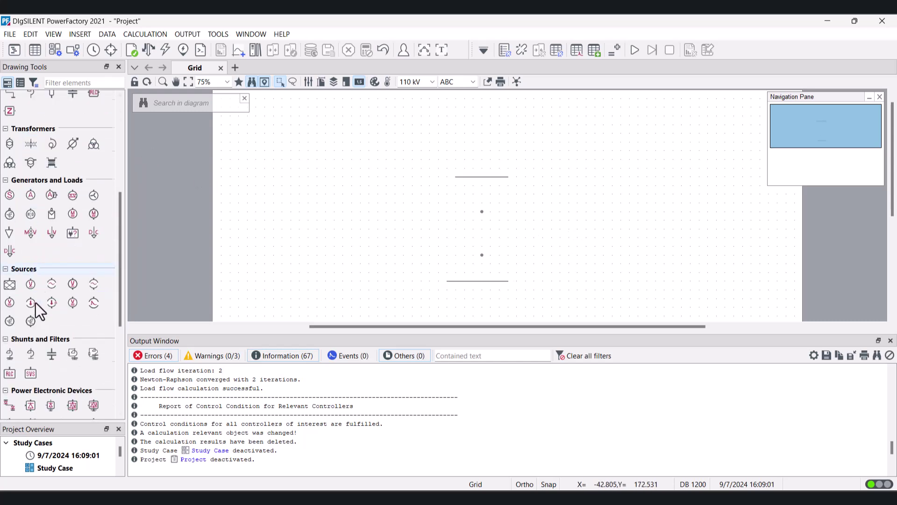
pyautogui.click(9, 167)
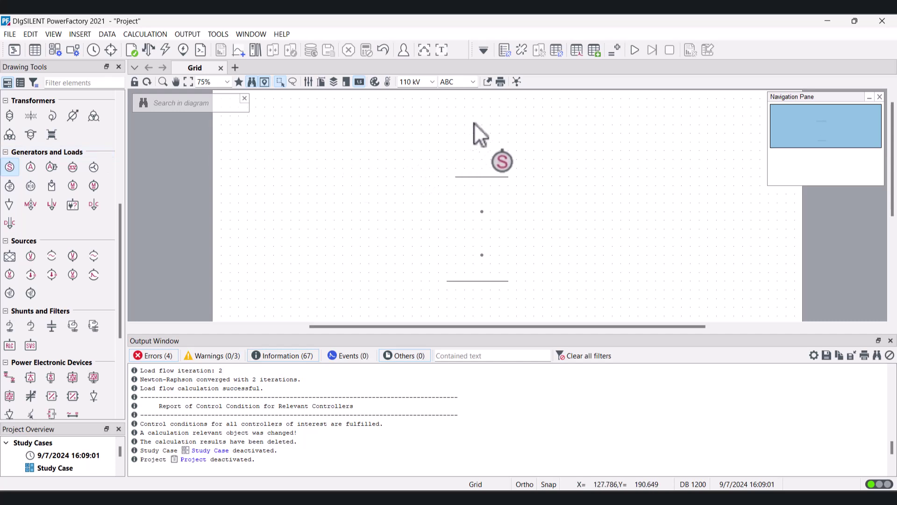
pyautogui.click(482, 140)
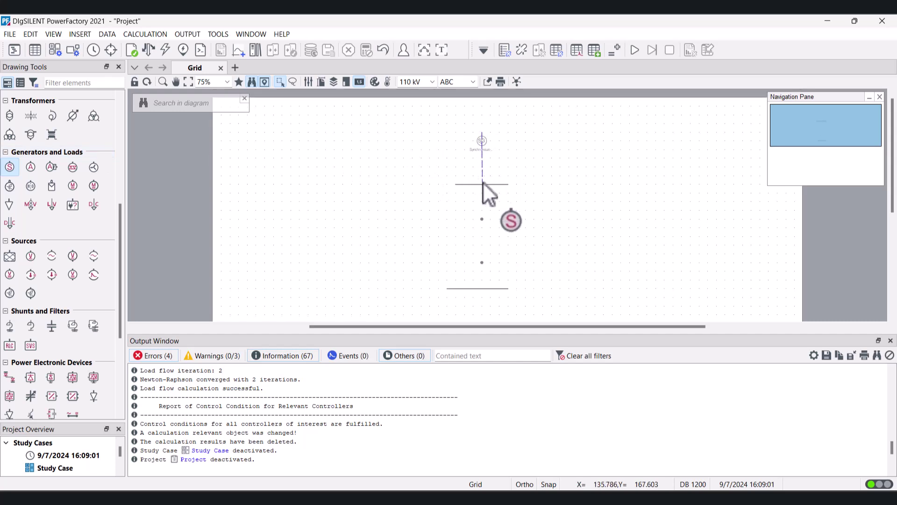
pyautogui.click(481, 184)
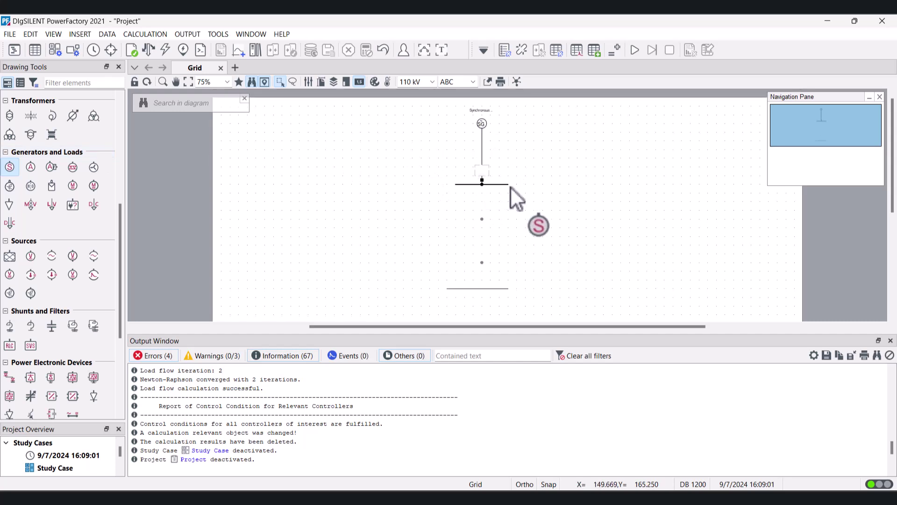
pyautogui.press('Escape')
pyautogui.click(484, 124)
pyautogui.moveTo(485, 132); pyautogui.dragTo(482, 136)
# - Draw a line element connecting the upper junction node to the upper busbar
pyautogui.scroll(-2, 467, 166)
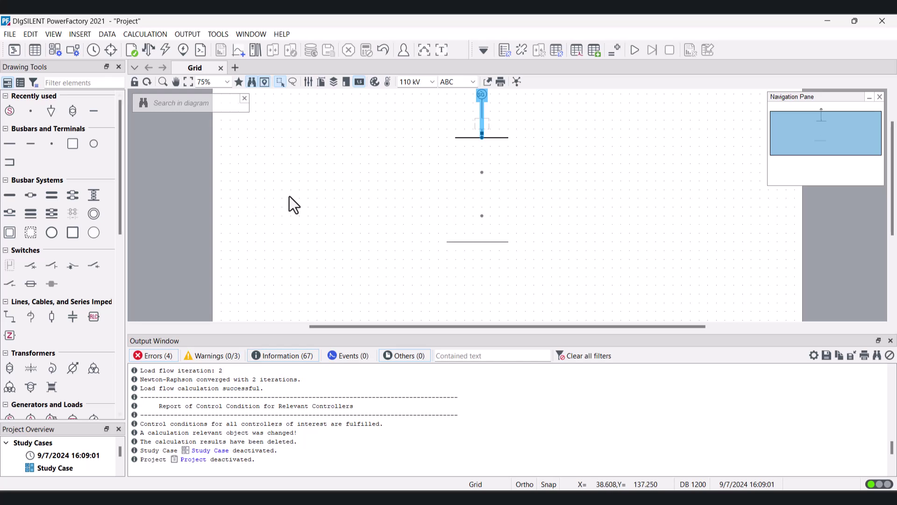
pyautogui.click(10, 317)
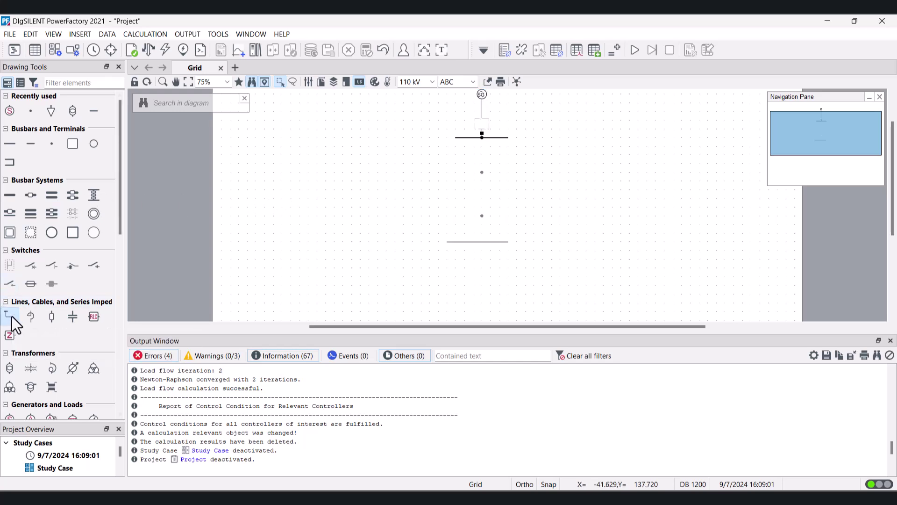
pyautogui.click(483, 172)
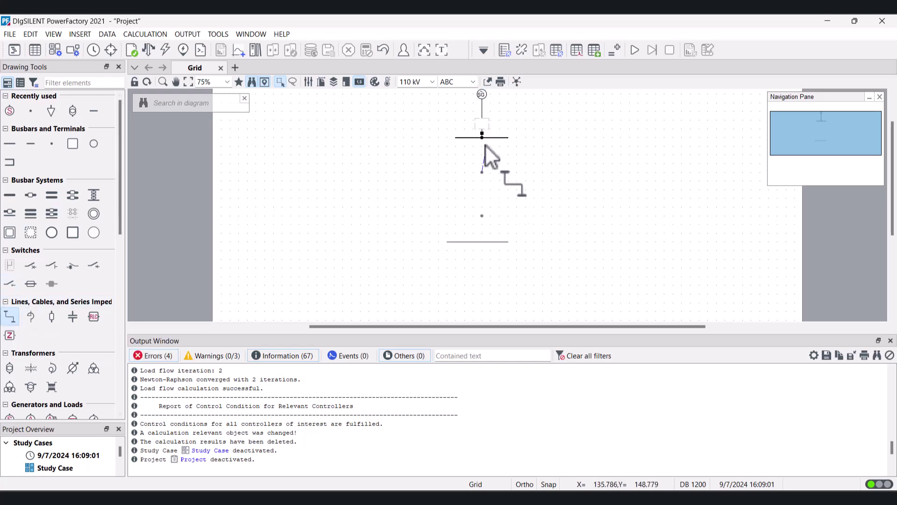
pyautogui.click(481, 137)
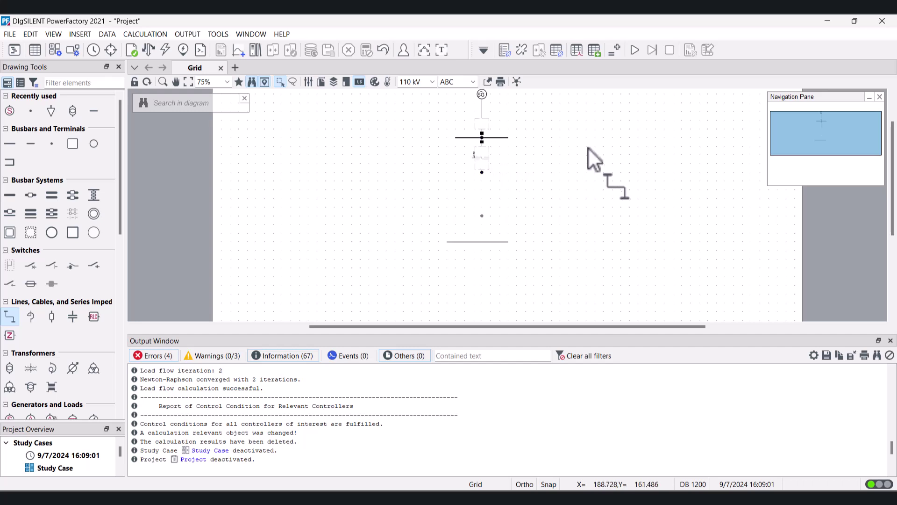
pyautogui.press('Escape')
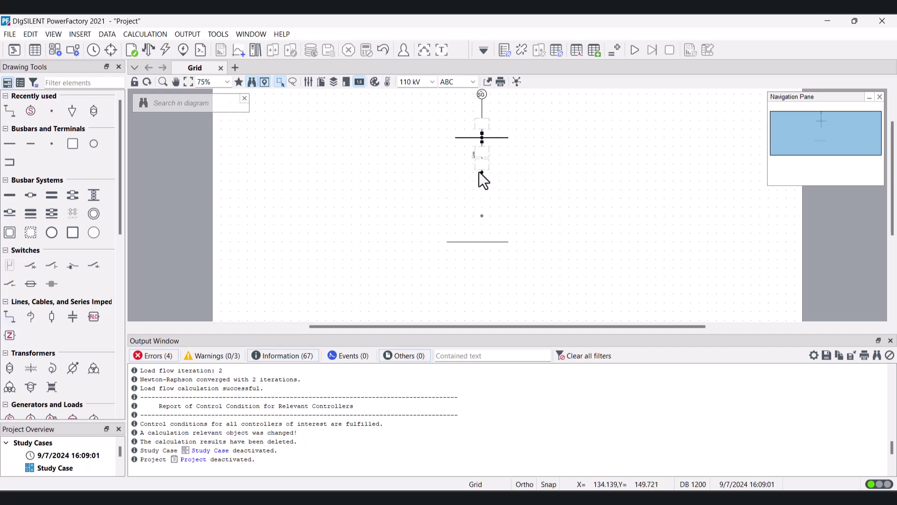
# - Spread out the diagram vertically by moving both junction nodes and the lower busbar farther down
pyautogui.moveTo(480, 190); pyautogui.dragTo(484, 196)
pyautogui.moveTo(426, 211); pyautogui.dragTo(528, 282)
pyautogui.moveTo(491, 243); pyautogui.dragTo(487, 295)
pyautogui.click(514, 223)
pyautogui.scroll(-2, 489, 266)
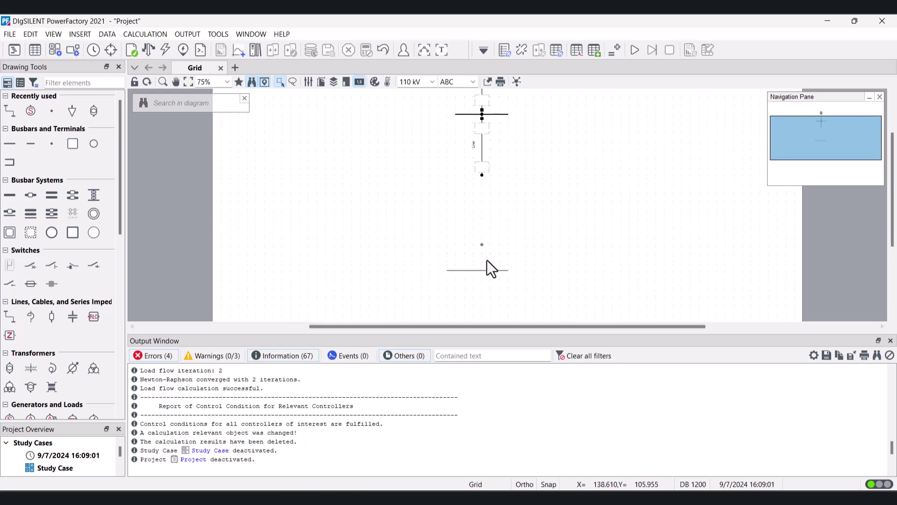
pyautogui.click(489, 248)
pyautogui.moveTo(489, 248); pyautogui.dragTo(493, 281)
pyautogui.click(503, 235)
# - Draw a line element connecting the lower junction node to the lower busbar
pyautogui.scroll(1, 503, 236)
pyautogui.click(9, 110)
pyautogui.click(481, 244)
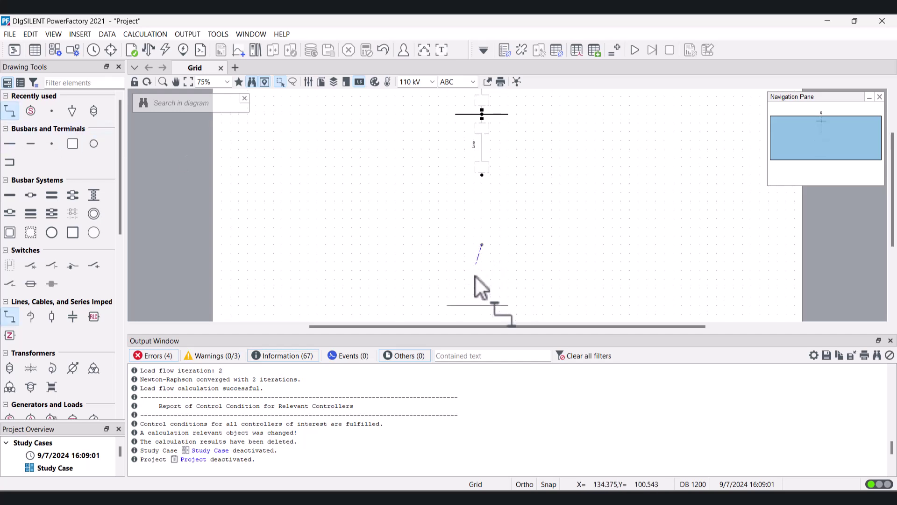
pyautogui.click(482, 305)
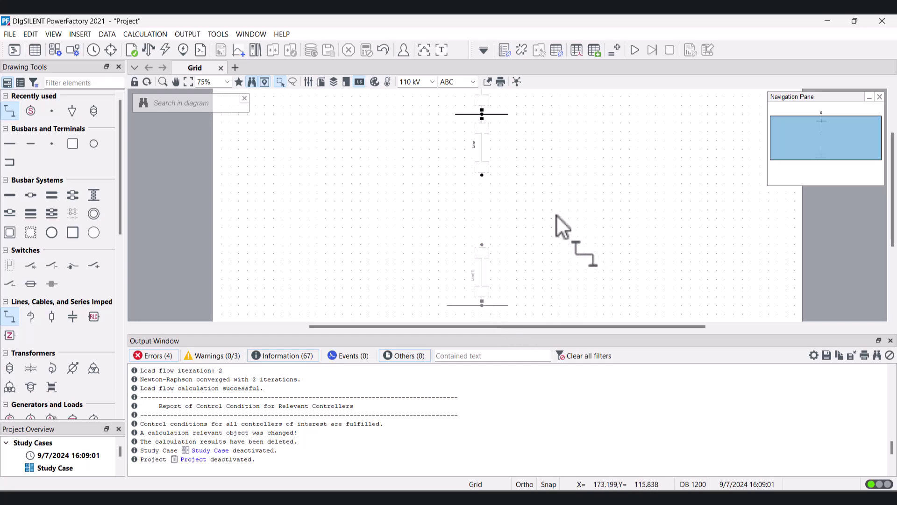
# - Insert a two-winding transformer between the upper and lower junction nodes
pyautogui.click(10, 369)
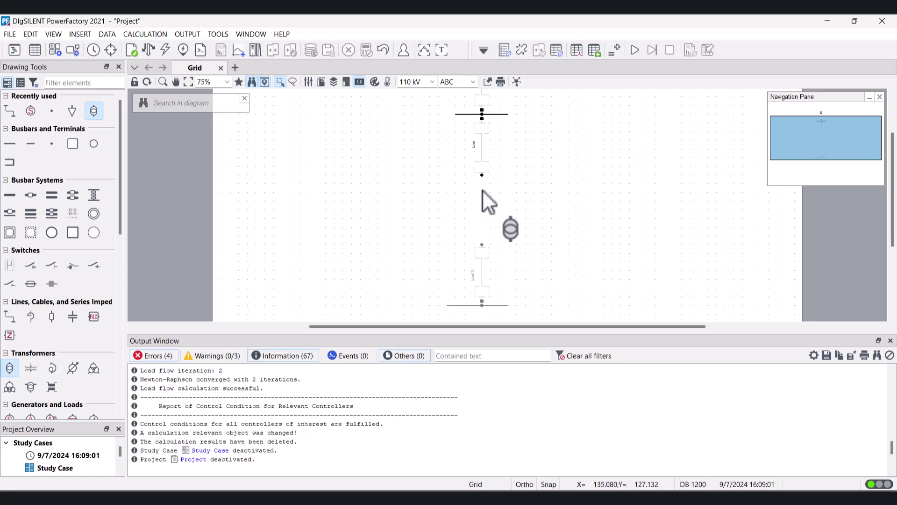
pyautogui.click(482, 176)
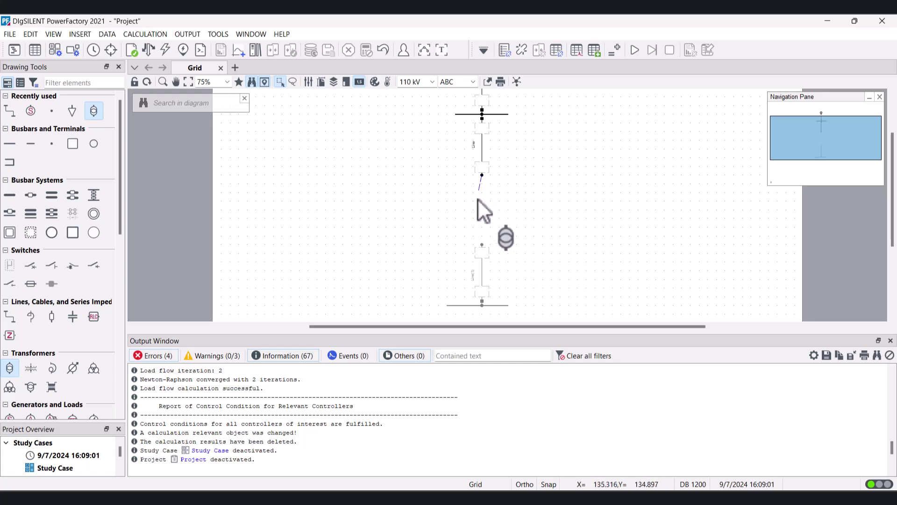
pyautogui.click(482, 244)
# - Add a general load below the lower busbar and connect it to that busbar
pyautogui.scroll(-3, 520, 222)
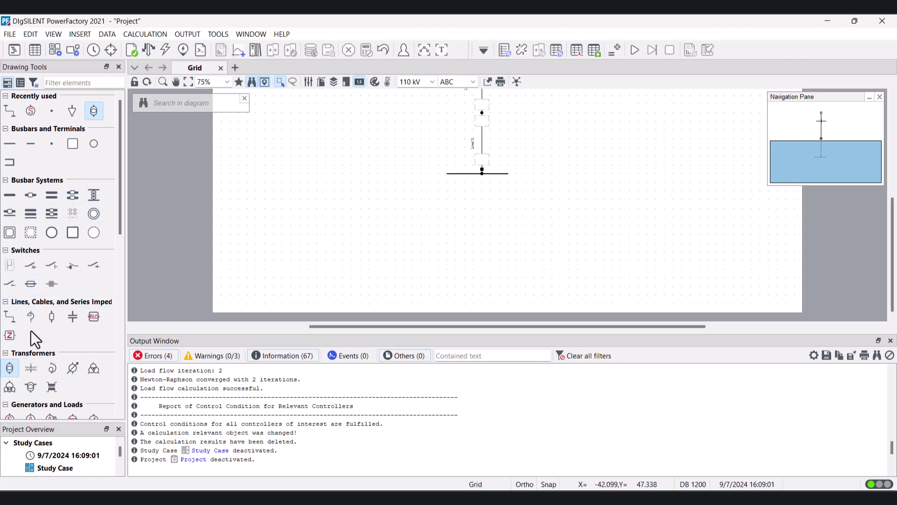
pyautogui.scroll(-2, 48, 386)
pyautogui.click(9, 400)
pyautogui.click(481, 234)
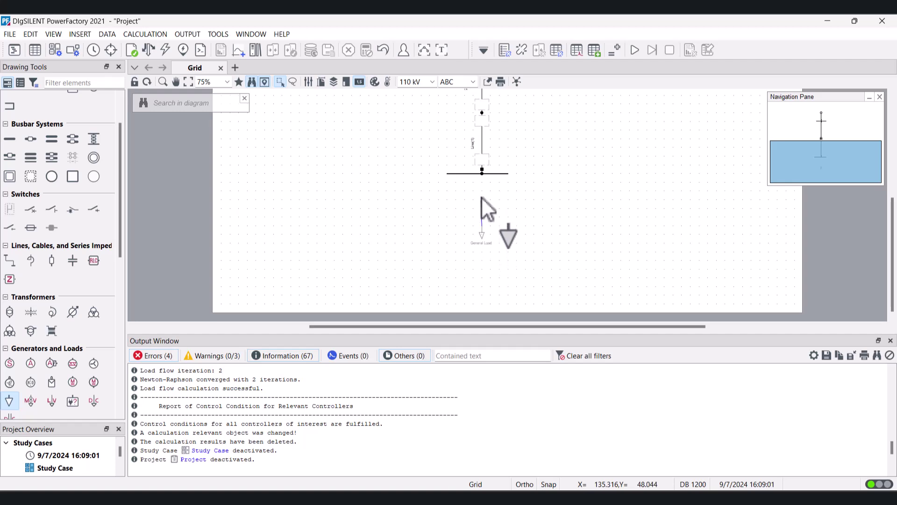
pyautogui.click(480, 174)
pyautogui.press('Escape')
pyautogui.scroll(3, 497, 198)
pyautogui.scroll(5, 497, 198)
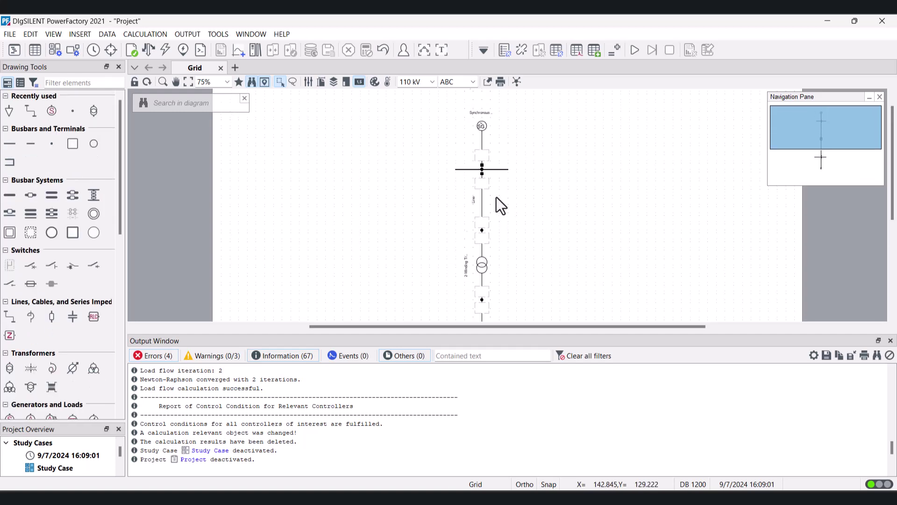
# - Create a new project type for the synchronous machine at the top of the diagram
pyautogui.doubleClick(482, 141)
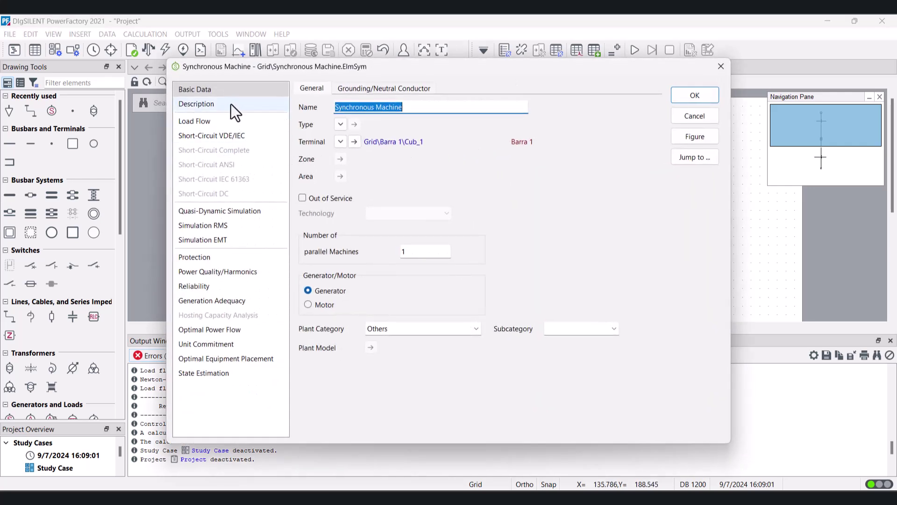
pyautogui.click(238, 117)
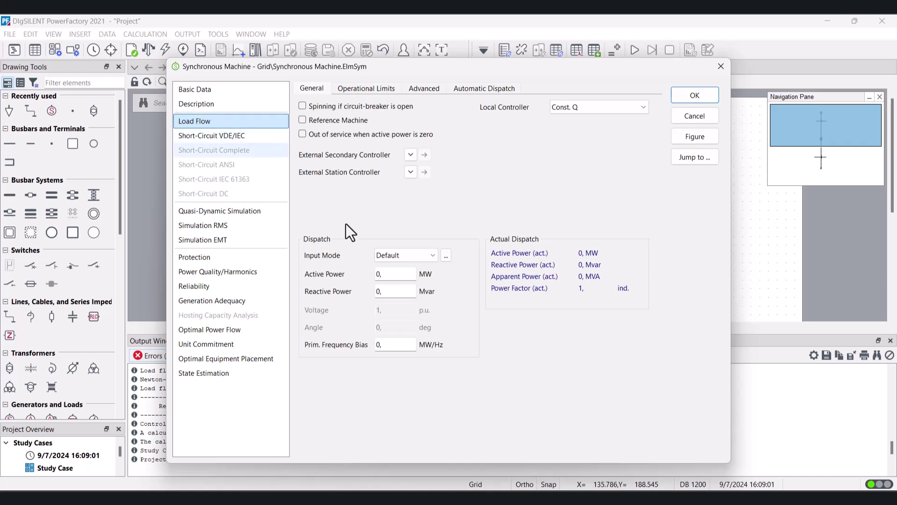
pyautogui.click(240, 95)
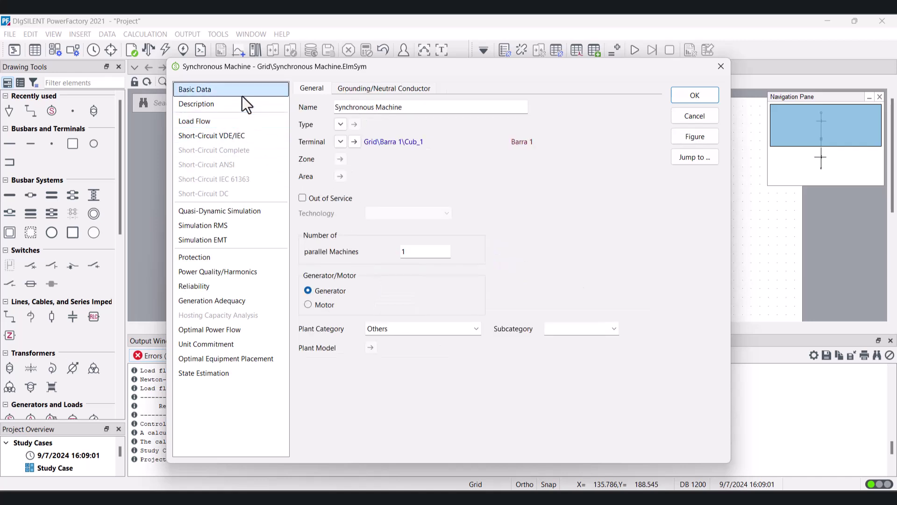
pyautogui.click(344, 125)
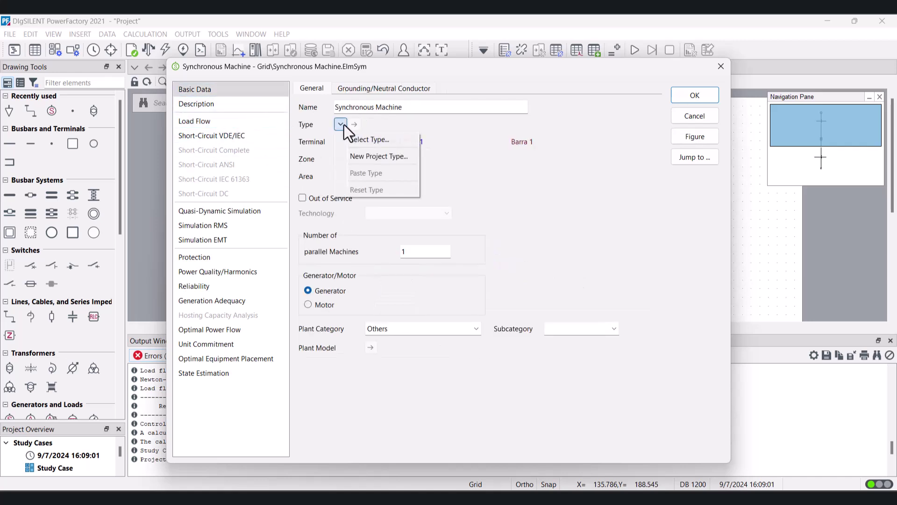
pyautogui.click(404, 159)
# - Switch the machine type's rated apparent power unit to kVA by setting the user exponent to k
pyautogui.click(385, 85)
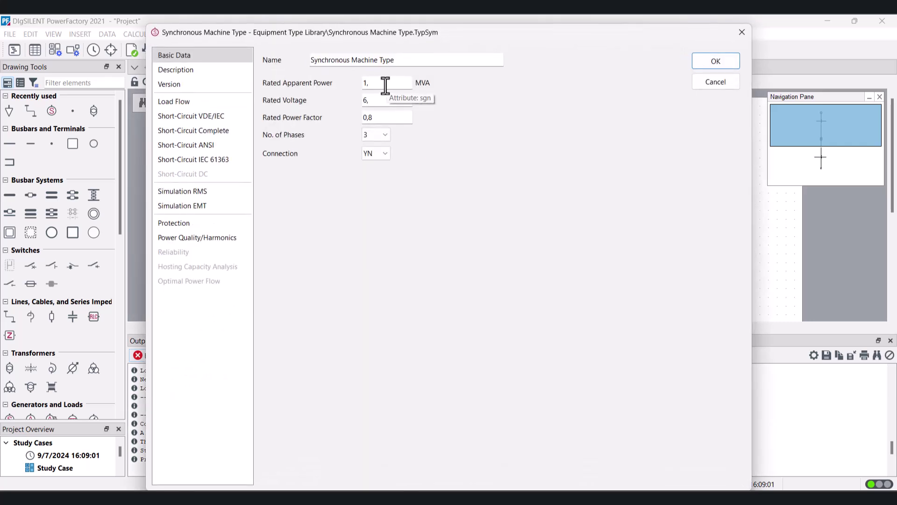
pyautogui.doubleClick(425, 84)
pyautogui.click(412, 332)
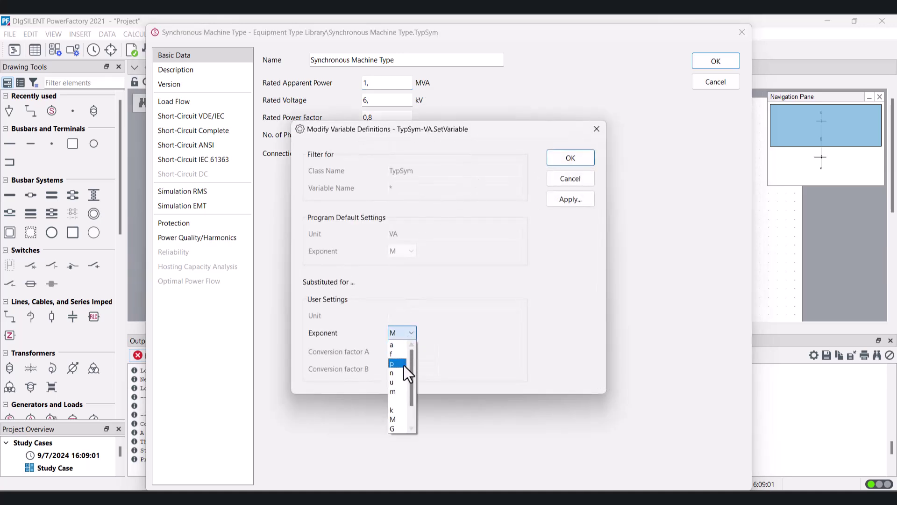
pyautogui.click(399, 410)
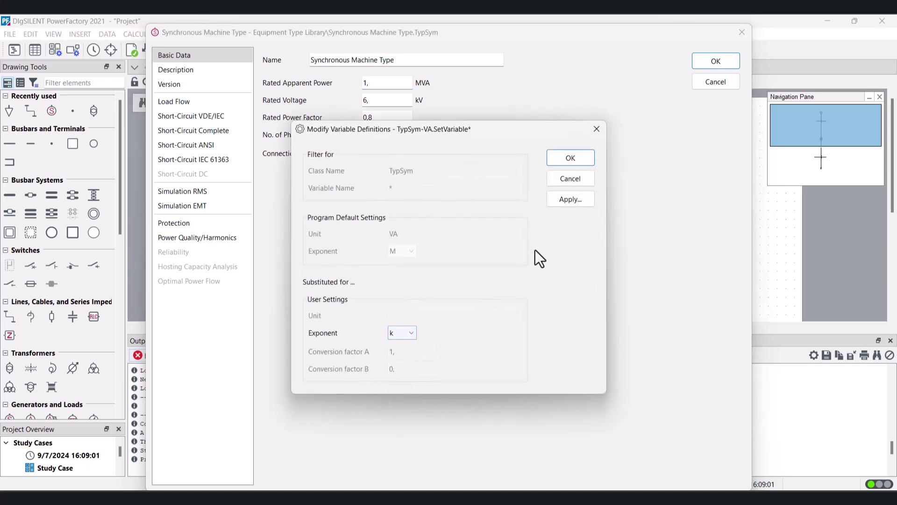
pyautogui.click(585, 161)
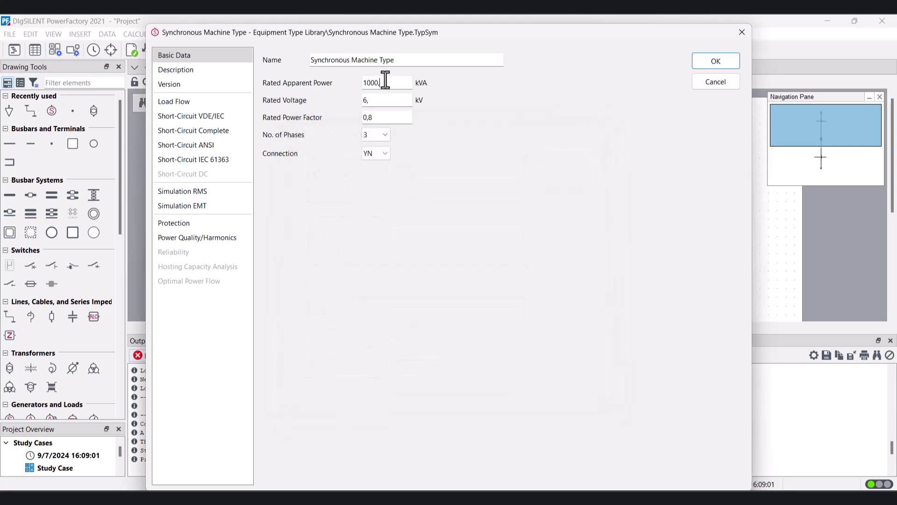
# - Set the machine type's rated apparent power to 15 kVA and rated voltage to 13,8 kV, and accept the type and the machine
pyautogui.moveTo(386, 82); pyautogui.dragTo(328, 86)
pyautogui.write('15')
pyautogui.press('Tab')
pyautogui.write('13.8')
pyautogui.click(707, 59)
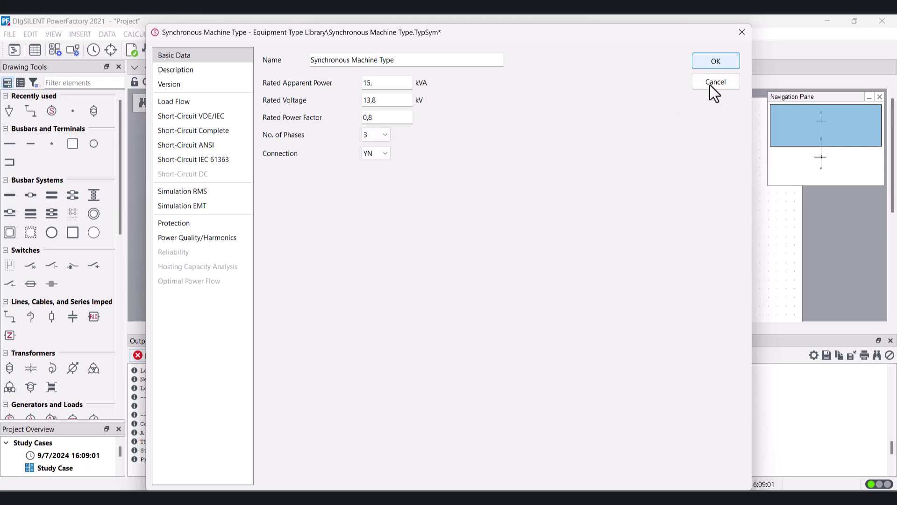
pyautogui.click(714, 65)
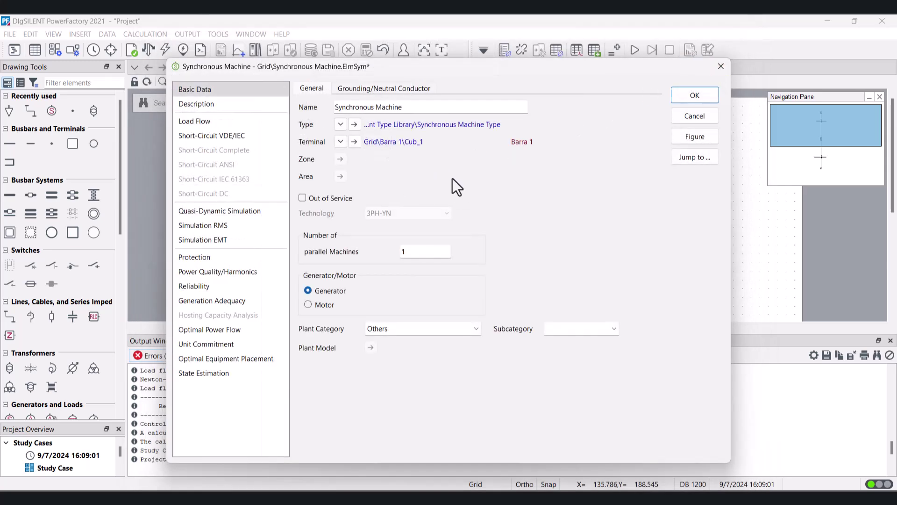
pyautogui.click(700, 100)
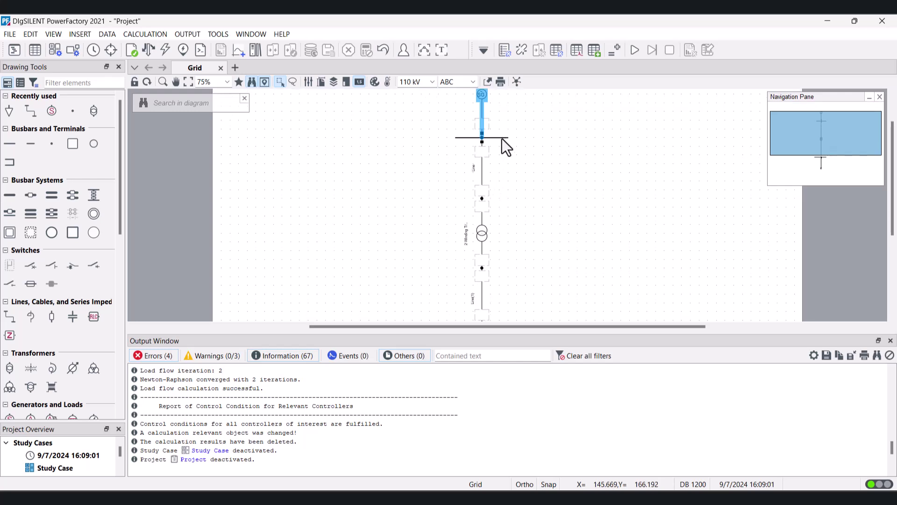
# - Check the basic data of the upper busbar, Barra 1, including its nominal voltage
pyautogui.doubleClick(502, 139)
pyautogui.click(681, 84)
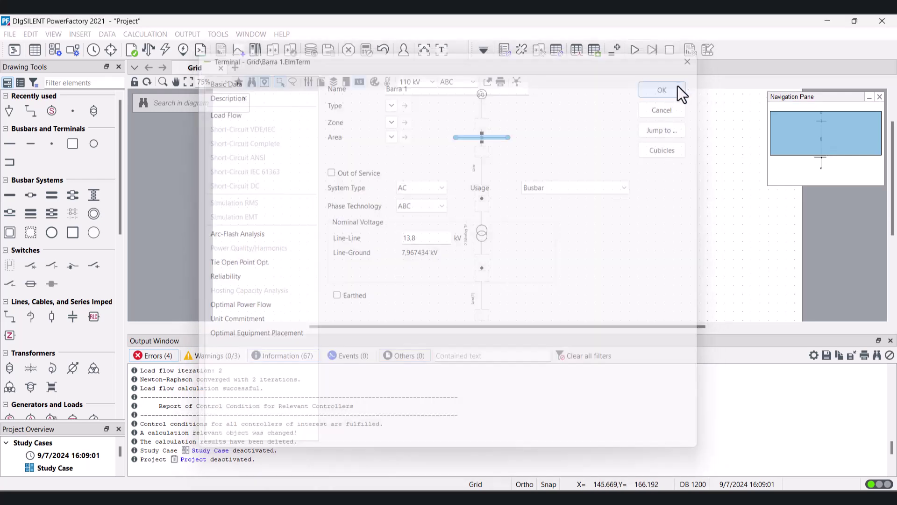
# - Create a new project type for the two-winding transformer and name it Trans 13.8K/220V
pyautogui.click(482, 239)
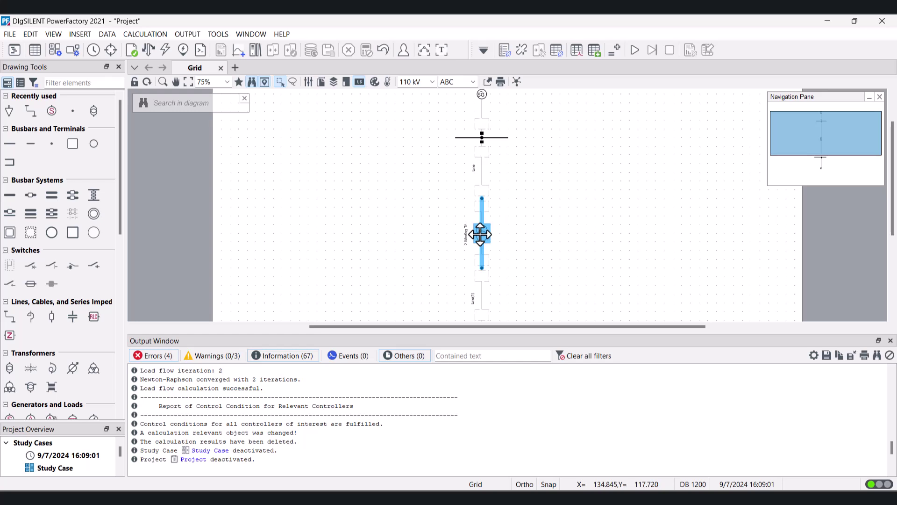
pyautogui.doubleClick(480, 235)
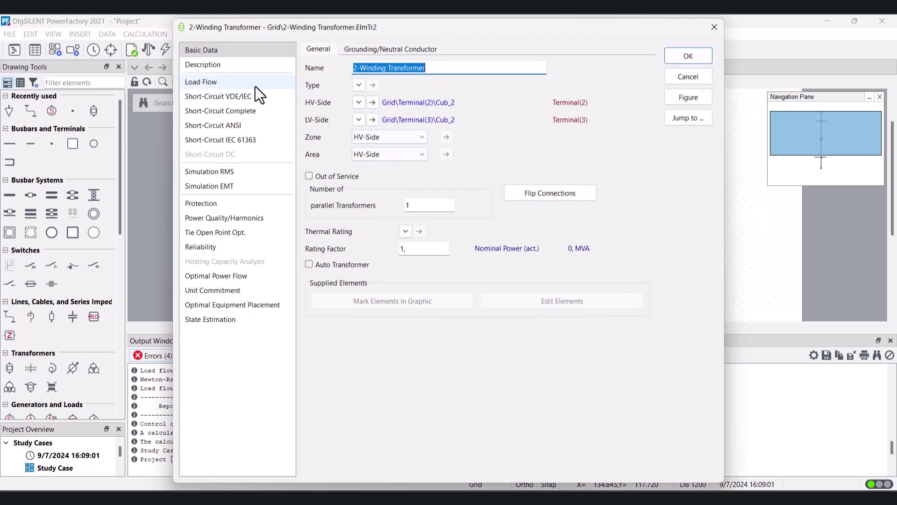
pyautogui.click(359, 85)
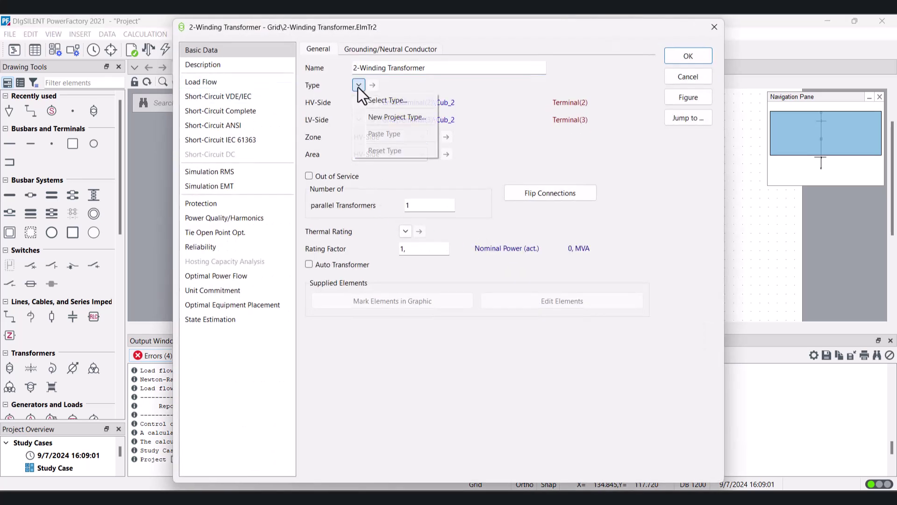
pyautogui.click(407, 114)
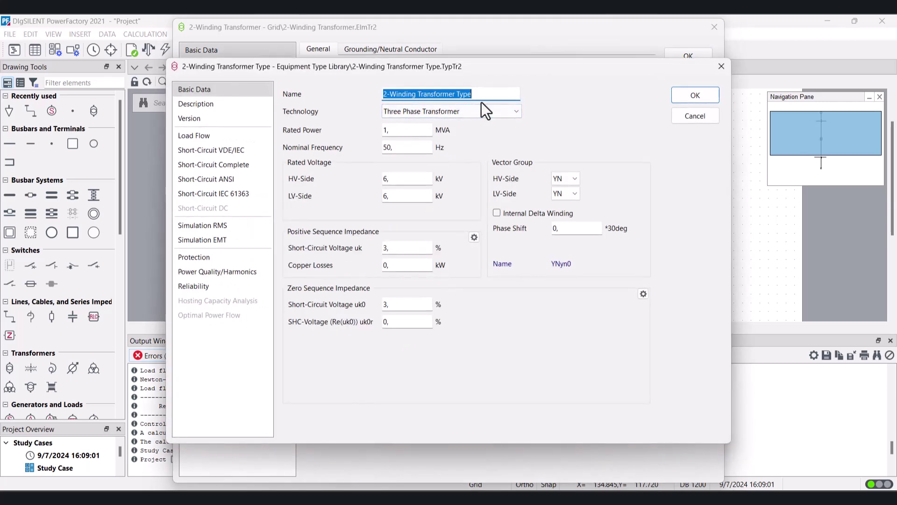
pyautogui.write('Trans')
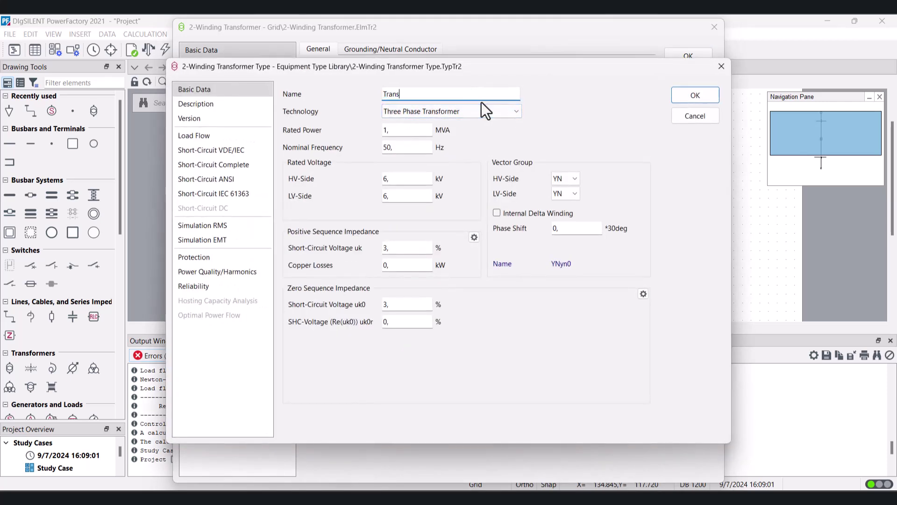
pyautogui.write('.8')
pyautogui.write('/220')
pyautogui.write('K')
pyautogui.write('V')
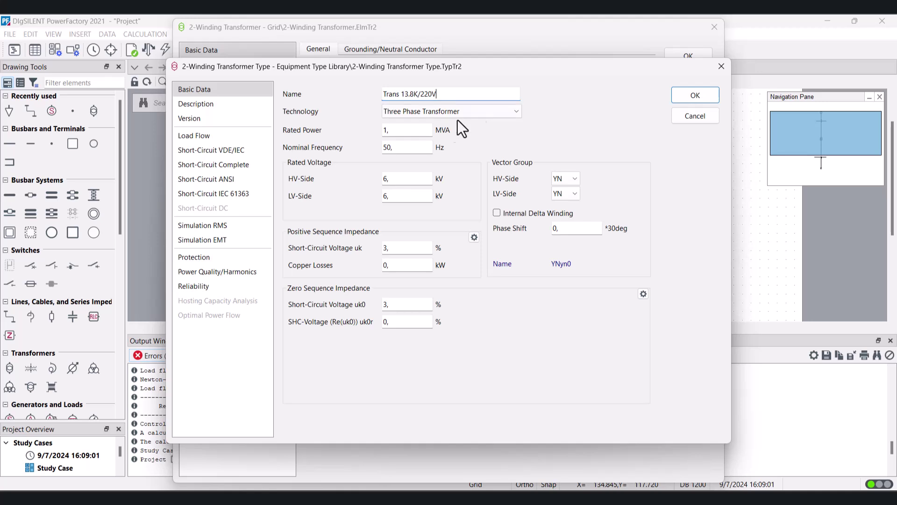
# - Switch the transformer type's rated power unit to kVA by setting the user exponent to k
pyautogui.click(412, 131)
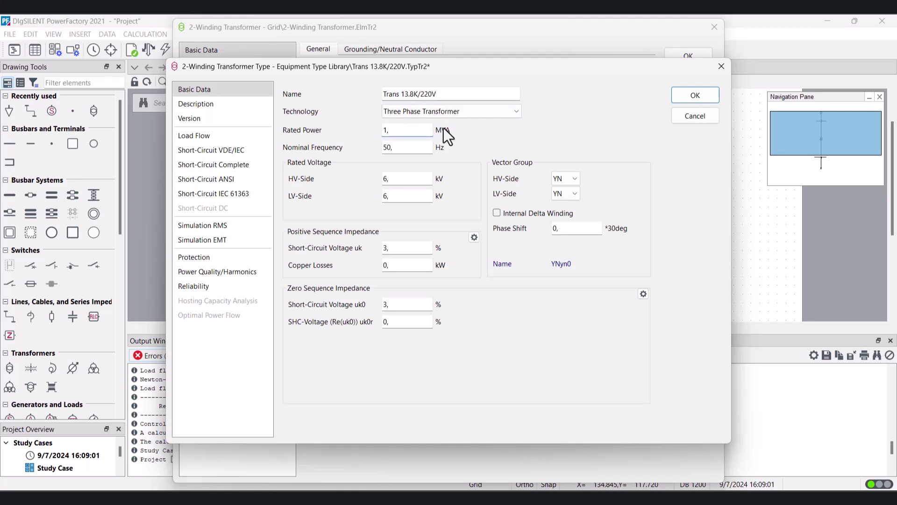
pyautogui.click(444, 129)
pyautogui.click(408, 326)
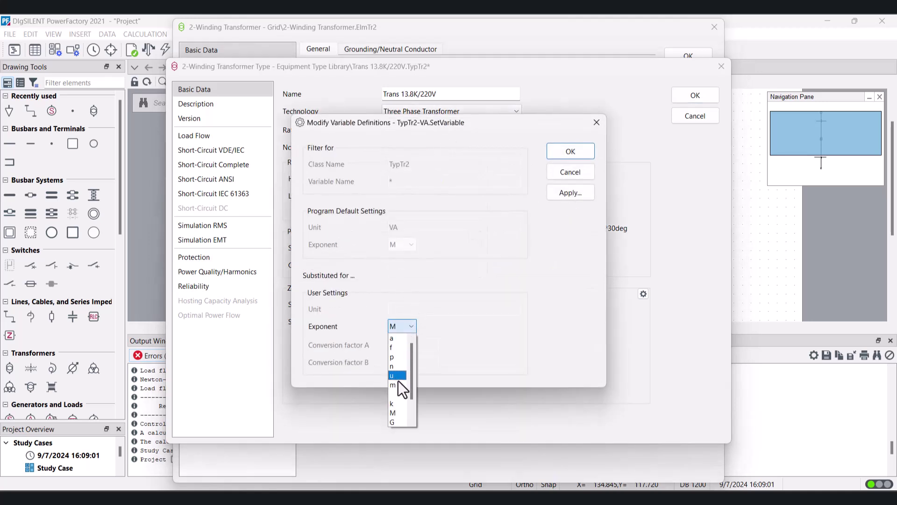
pyautogui.click(397, 403)
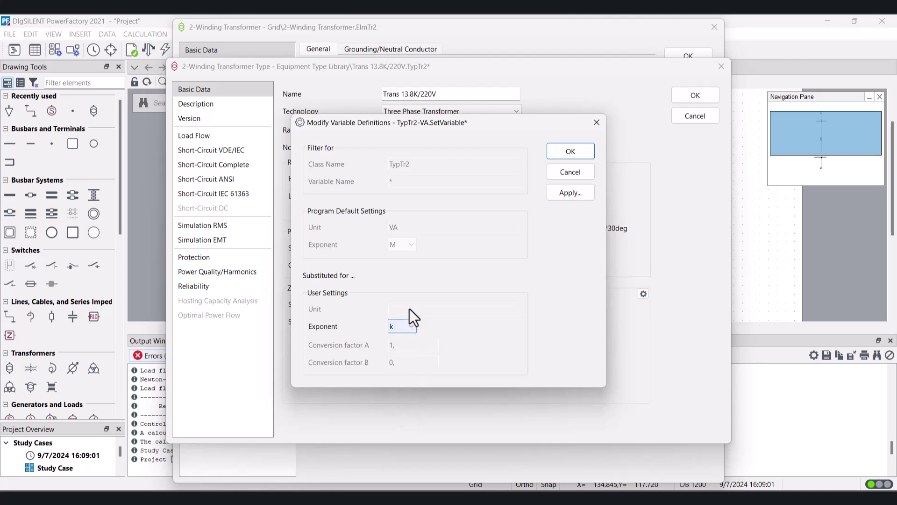
pyautogui.click(569, 152)
# - Set the transformer type's rated power to 10 kVA and accept the type and the transformer
pyautogui.moveTo(411, 129); pyautogui.dragTo(363, 126)
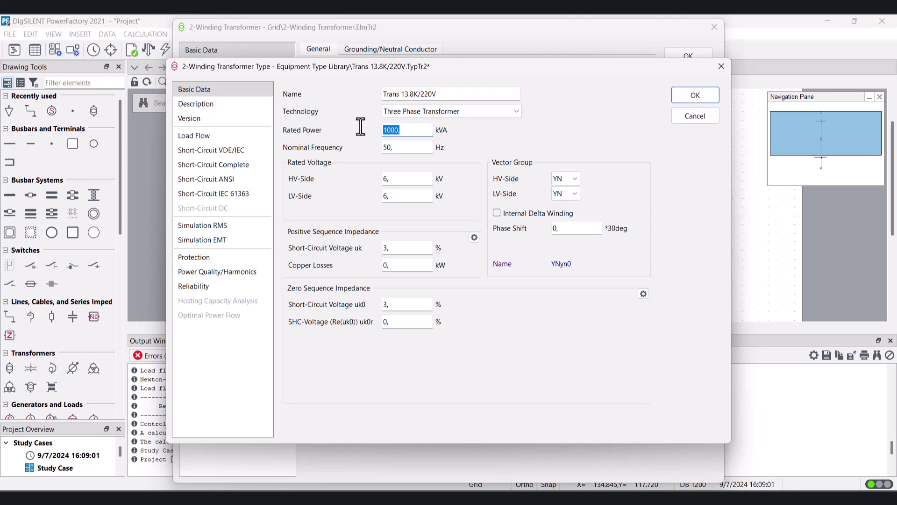
pyautogui.write('10')
pyautogui.click(399, 147)
pyautogui.click(703, 91)
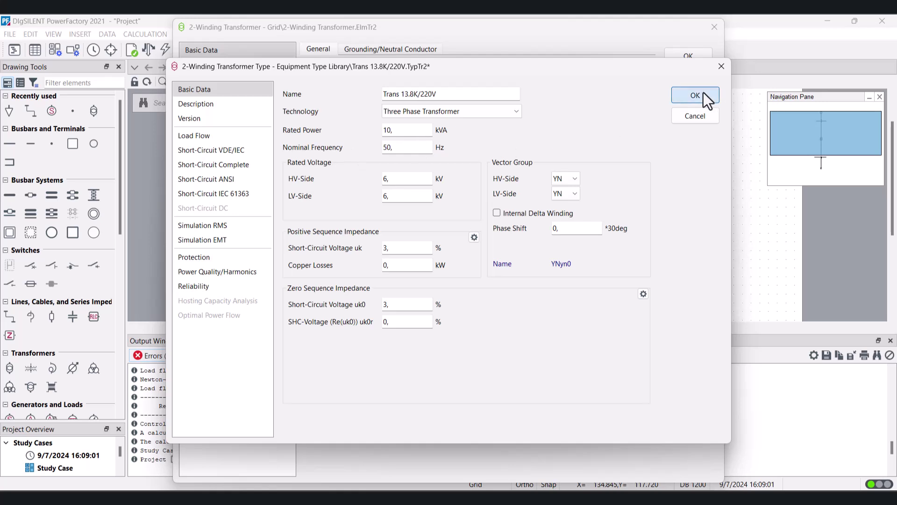
pyautogui.click(703, 92)
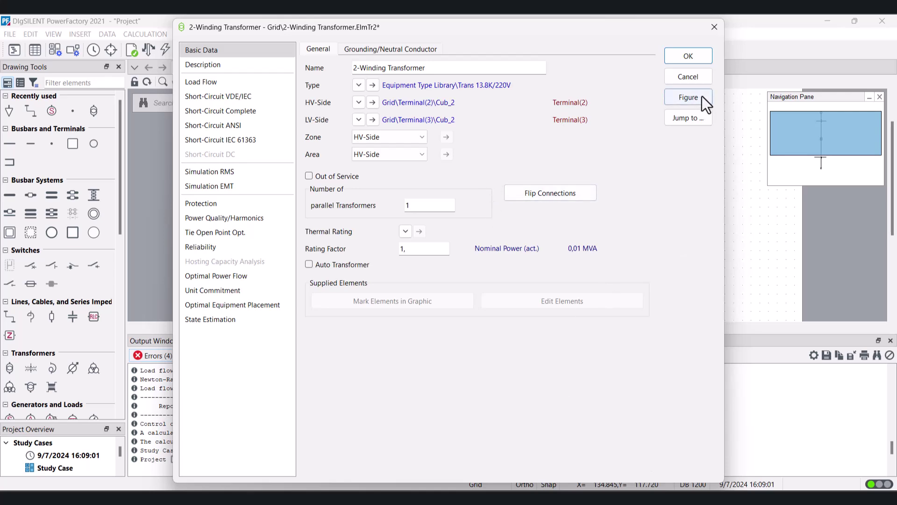
pyautogui.click(700, 58)
pyautogui.click(514, 220)
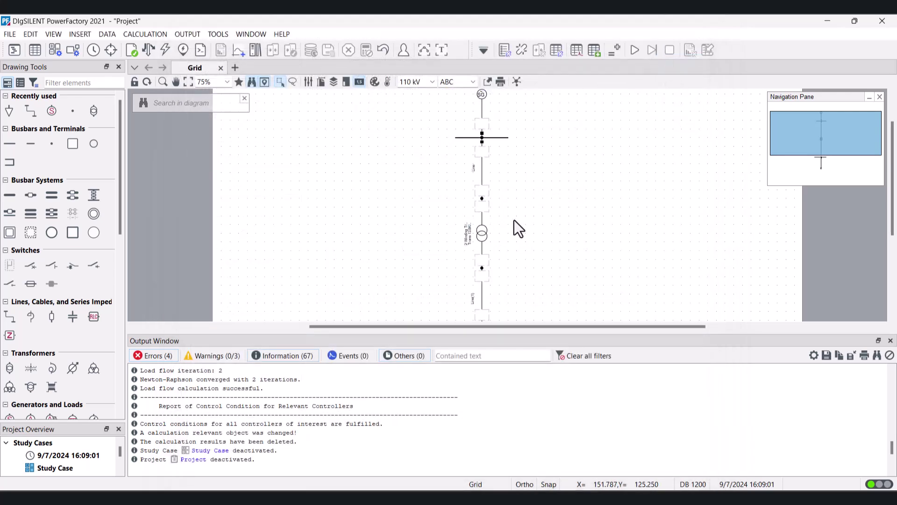
# - Rename the line between the upper busbar and the upper junction node as Linea 1
pyautogui.click(483, 169)
pyautogui.doubleClick(482, 169)
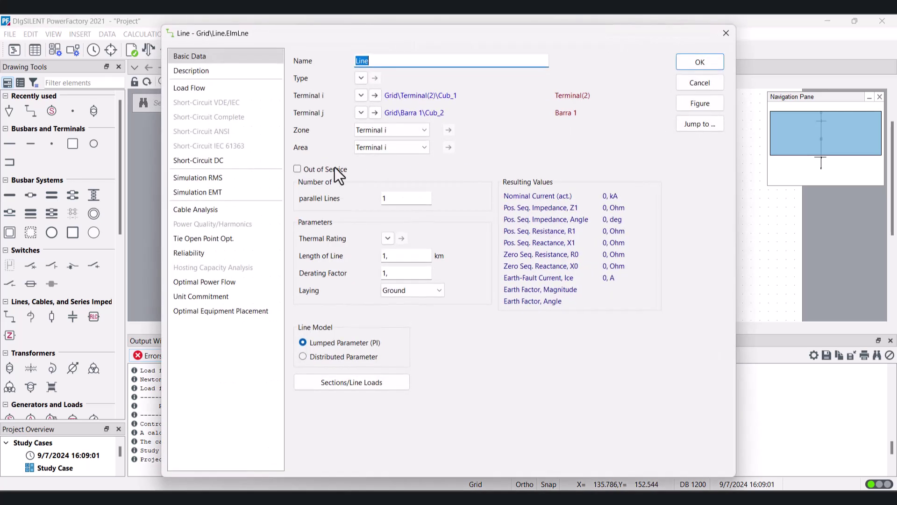
pyautogui.click(382, 61)
pyautogui.write('a 1')
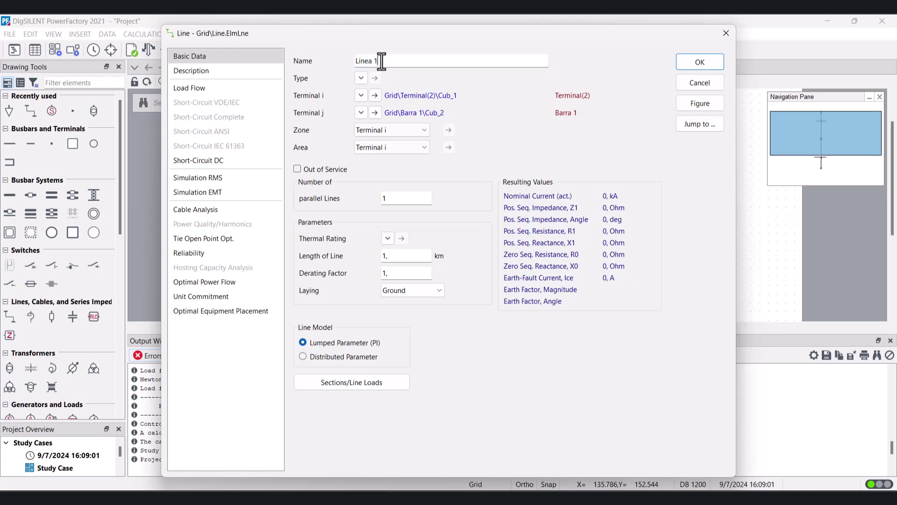
# - Create a new project Line Type (TypLne) for Linea 1 with a rated voltage of 13,8 kV
pyautogui.click(361, 77)
pyautogui.moveTo(408, 108)
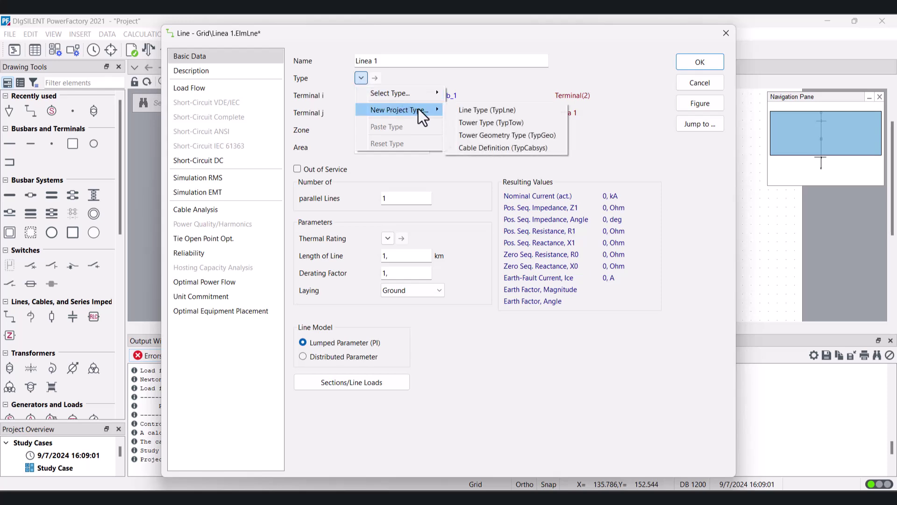
pyautogui.click(469, 109)
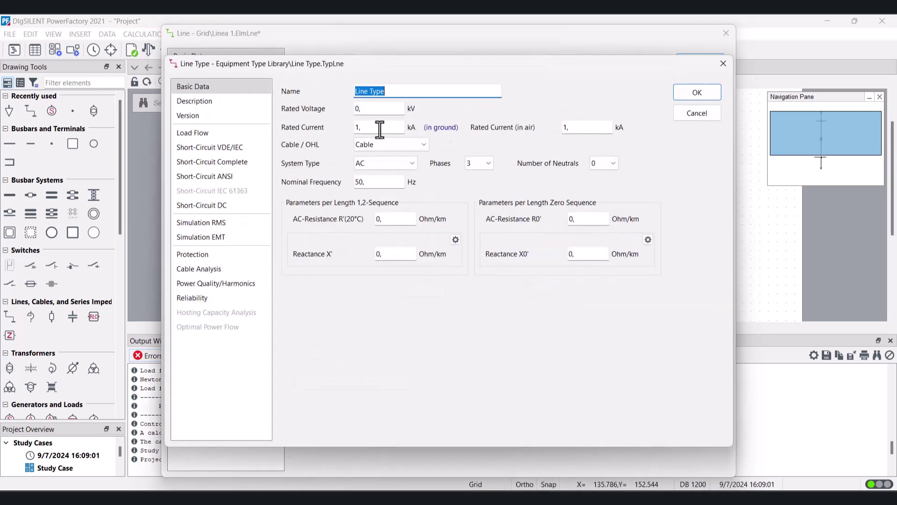
pyautogui.click(378, 109)
pyautogui.write('13.8')
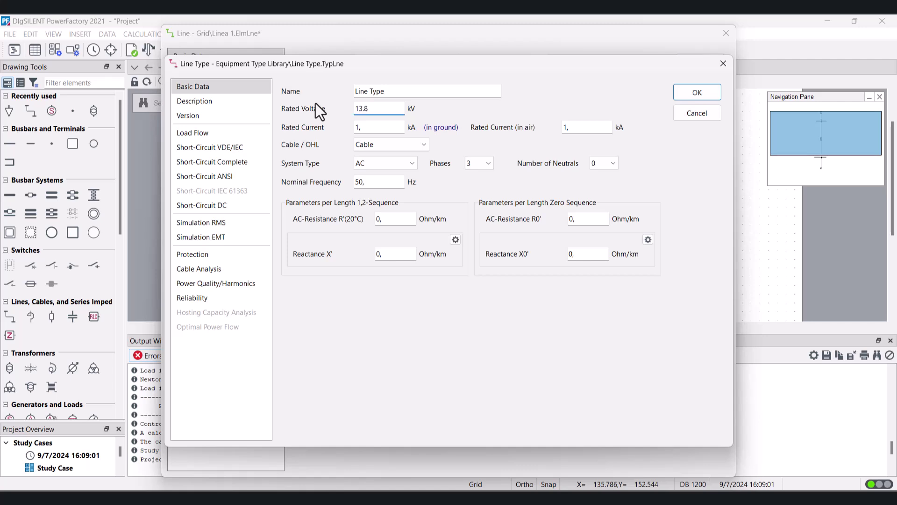
pyautogui.click(370, 127)
# - Consult the medium-voltage copper cable resistance and reactance table in the image tabla3.jpg, and return to PowerFactory
pyautogui.click(561, 498)
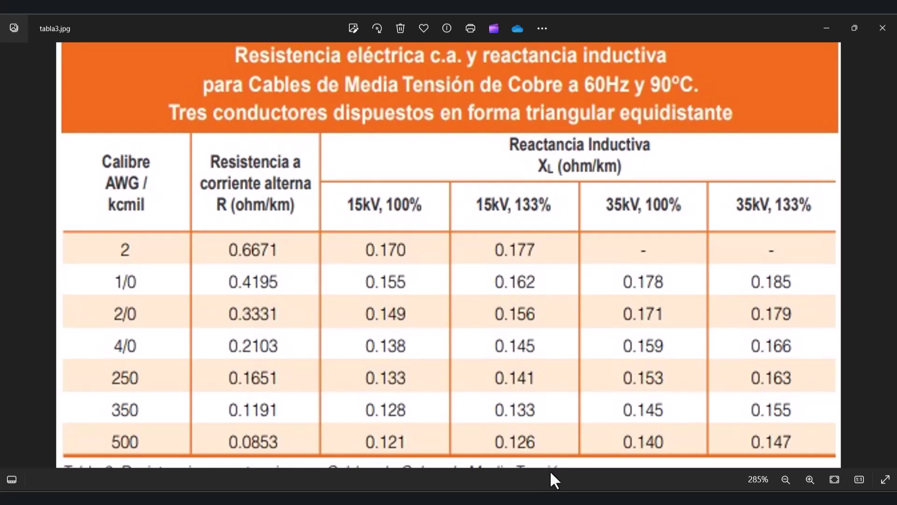
pyautogui.moveTo(552, 498)
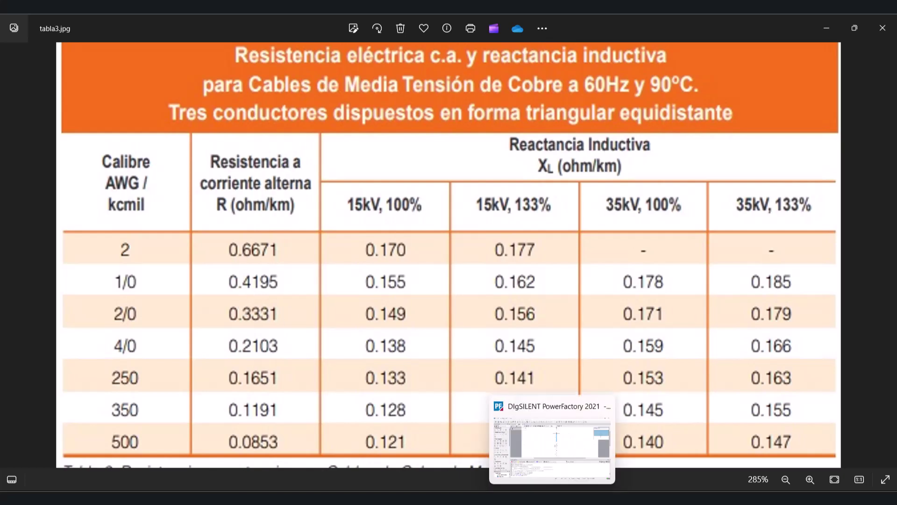
pyautogui.click(552, 498)
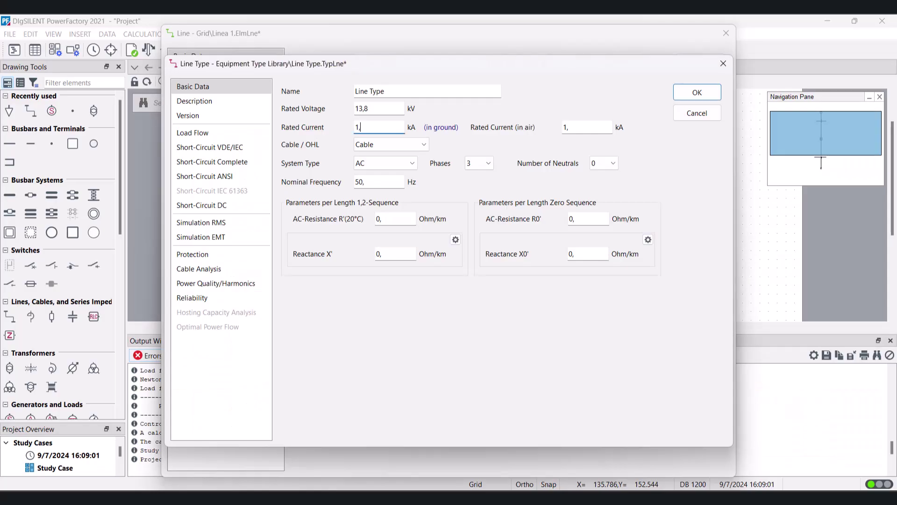
# - Name the new line type for Linea 1 Cable 2
pyautogui.moveTo(419, 91); pyautogui.dragTo(354, 91)
pyautogui.write('Cab')
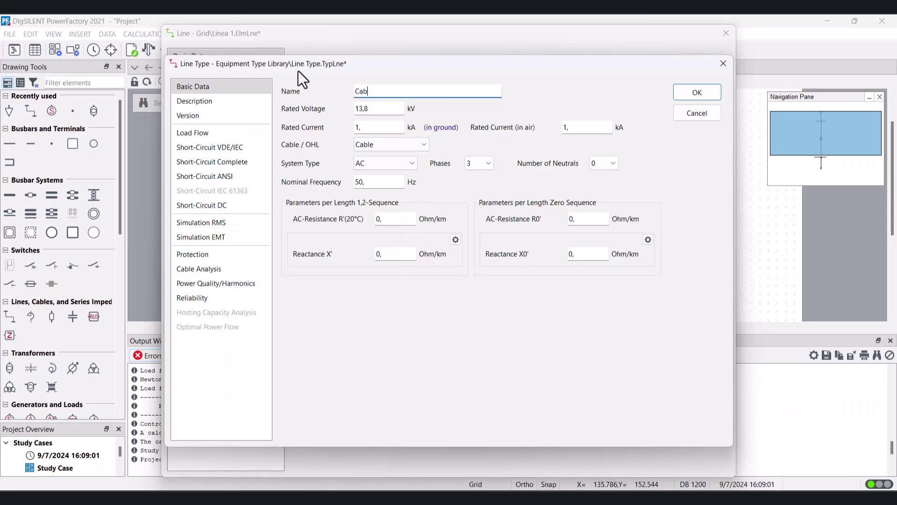
pyautogui.write('le 2')
# - Set Cable 2's 1,2-sequence AC-resistance to 0,6671 Ohm/km and reactance to 0,170 Ohm/km from tabla3.jpg, and accept the type
pyautogui.click(395, 218)
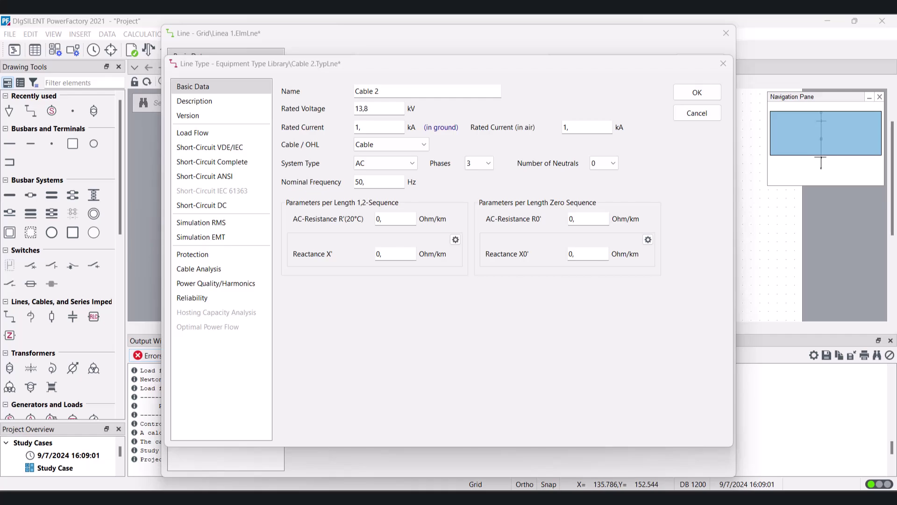
pyautogui.hotkey('alt', 'Tab')
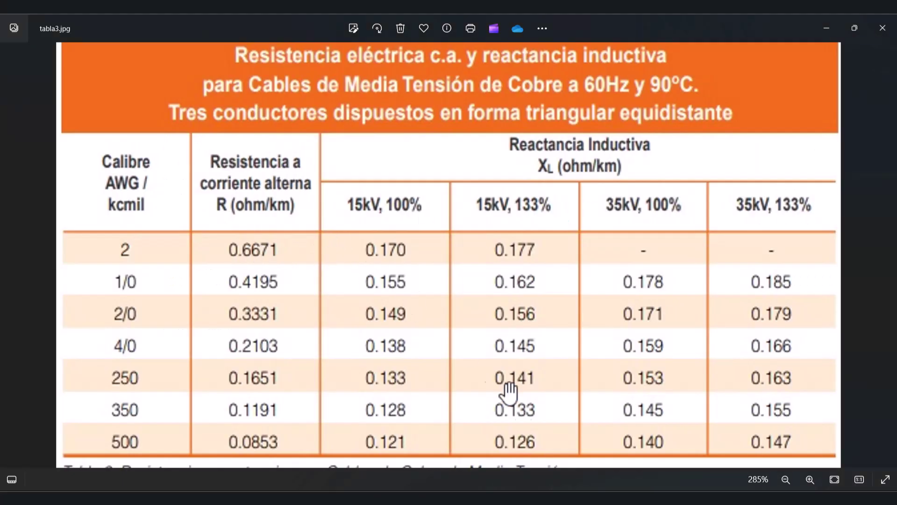
pyautogui.hotkey('alt', 'Tab')
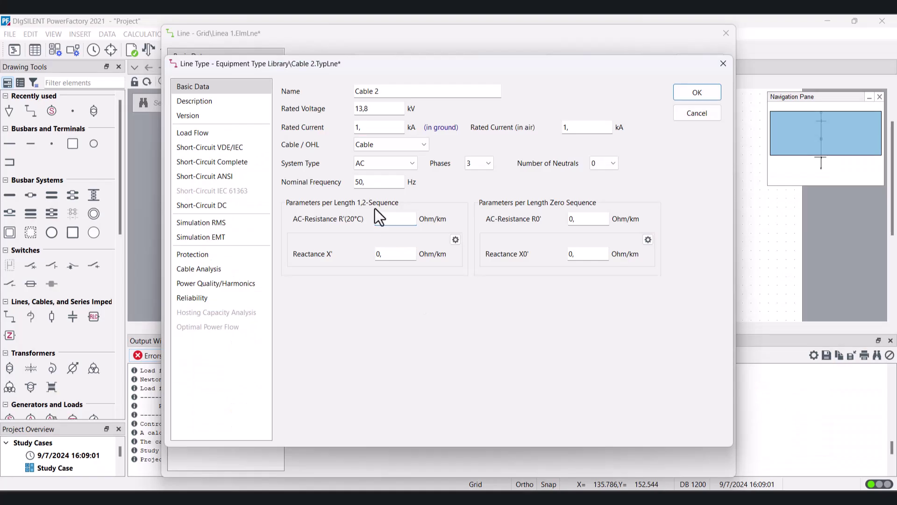
pyautogui.write('667')
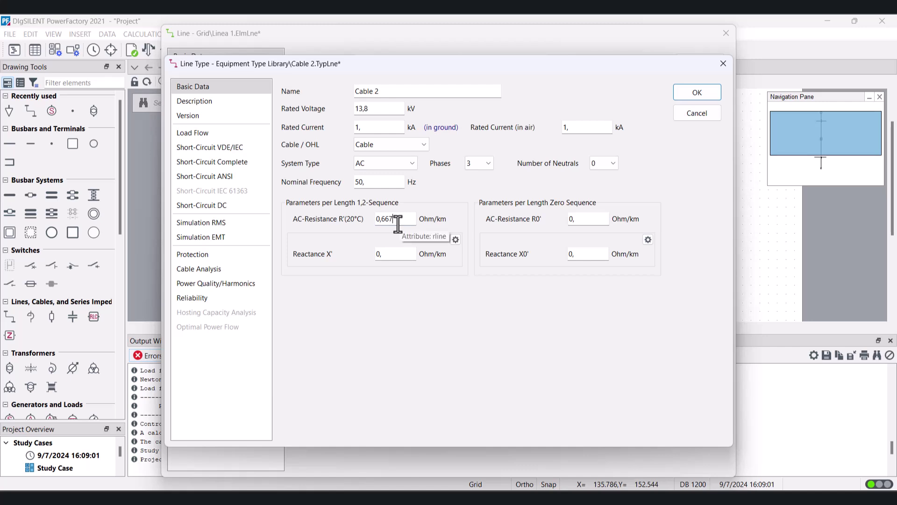
pyautogui.write('1')
pyautogui.click(408, 255)
pyautogui.hotkey('alt', 'Tab')
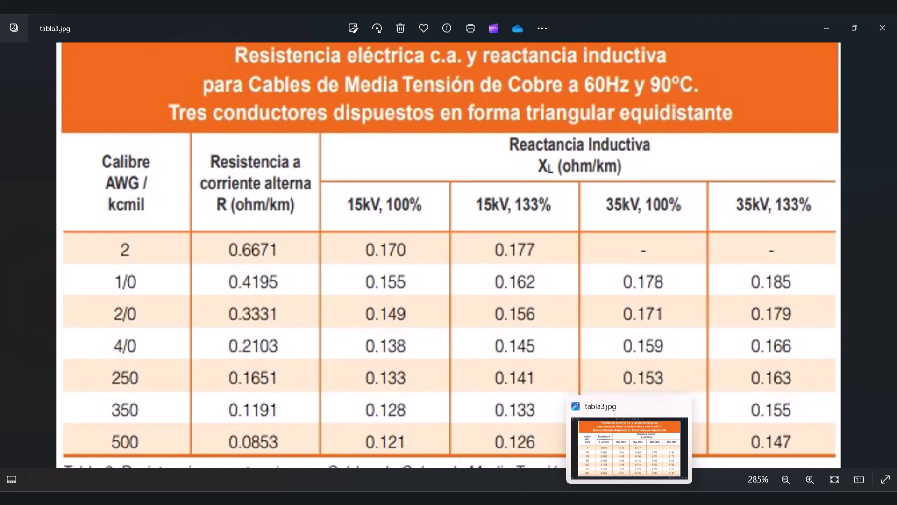
pyautogui.hotkey('alt', 'Tab')
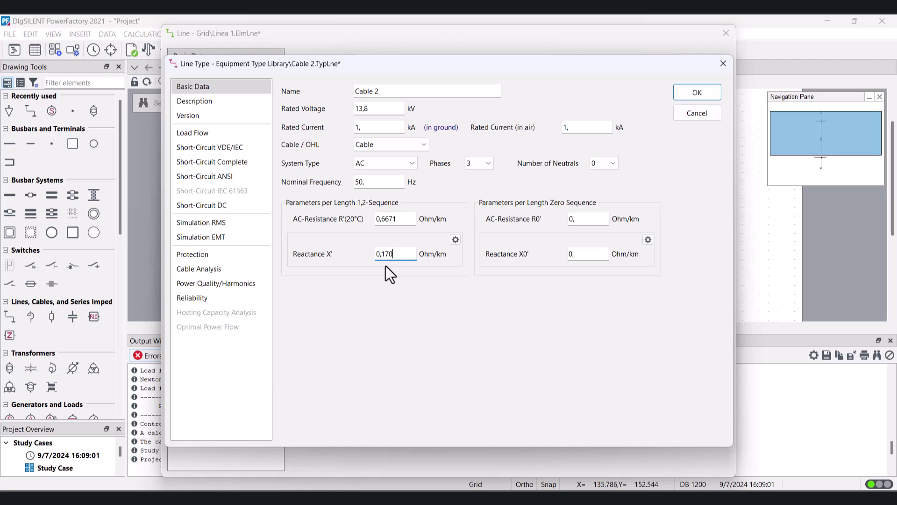
pyautogui.click(697, 93)
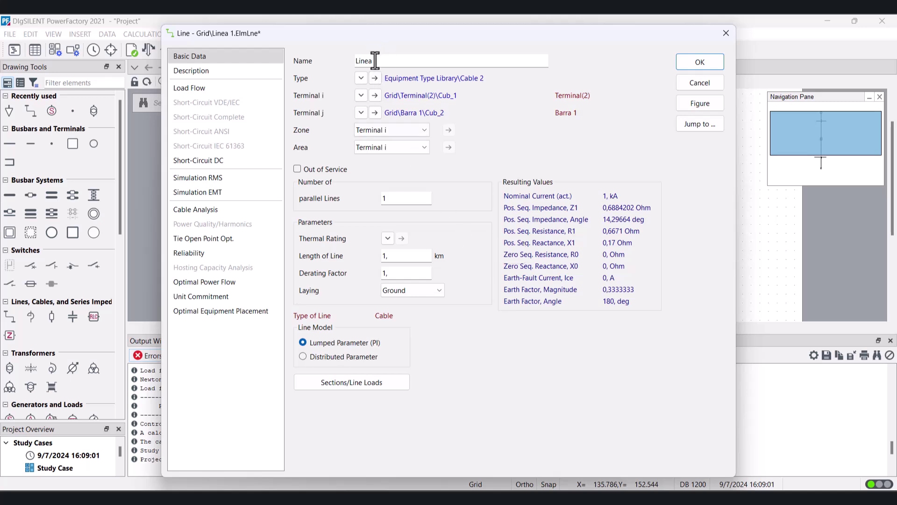
# - Start a second project Line Type (TypLne) for Linea 1, enter Cable as its name, and switch to the cable table tabla3.jpg
pyautogui.click(362, 78)
pyautogui.moveTo(423, 109)
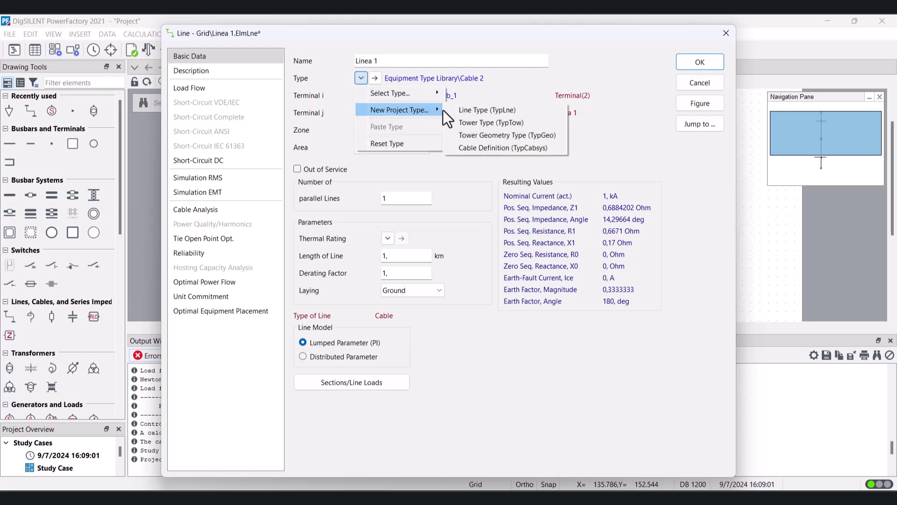
pyautogui.click(478, 112)
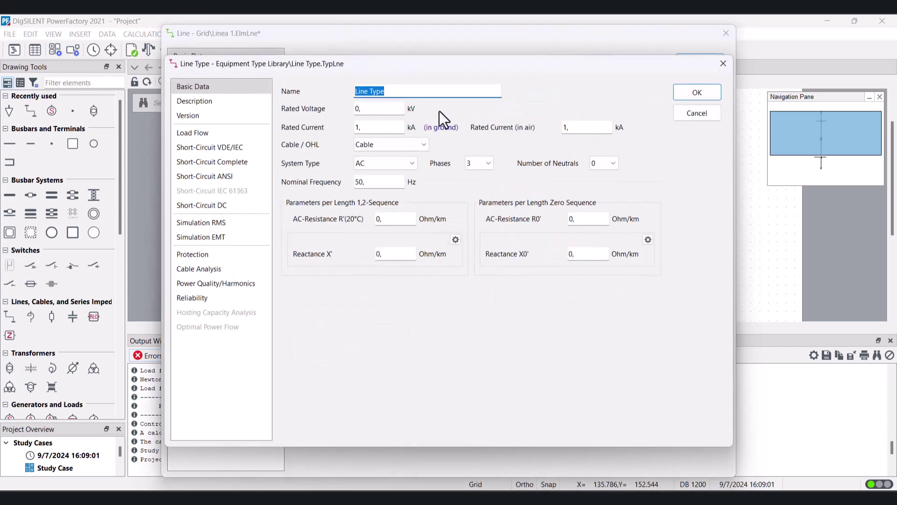
pyautogui.write('Cable')
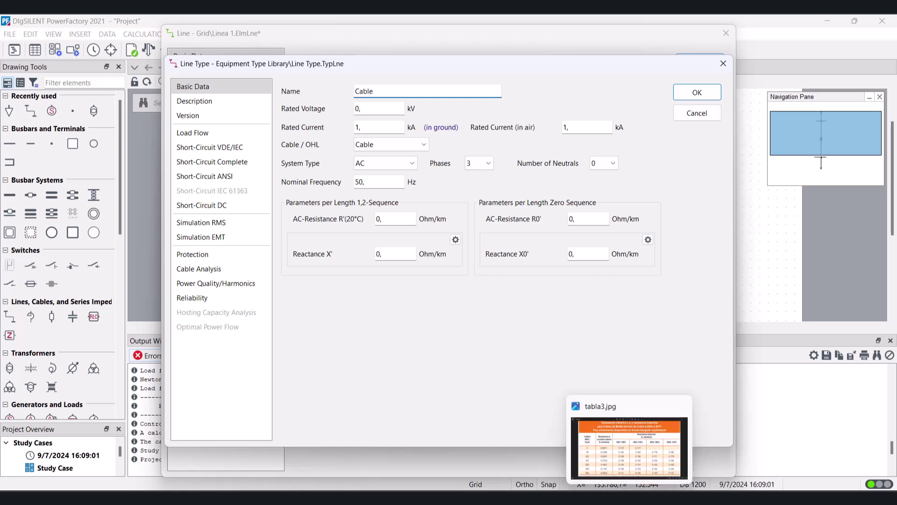
pyautogui.click(631, 449)
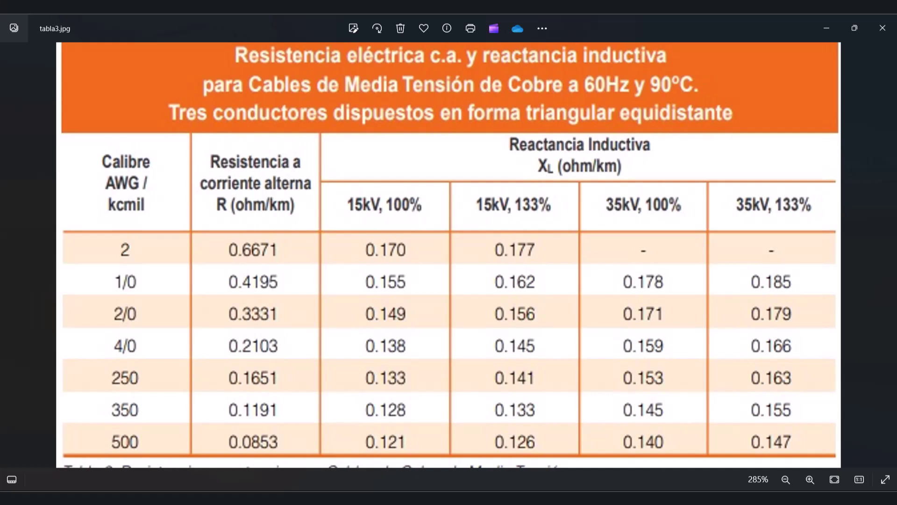
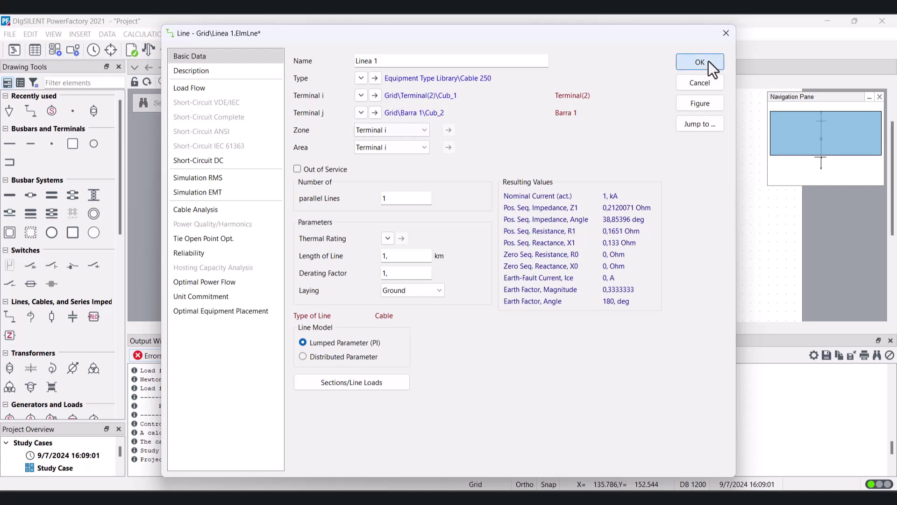
# - Assign the existing Cable 2 line type from the project's Equipment Type Library to Linea 1
pyautogui.click(362, 78)
pyautogui.moveTo(419, 94)
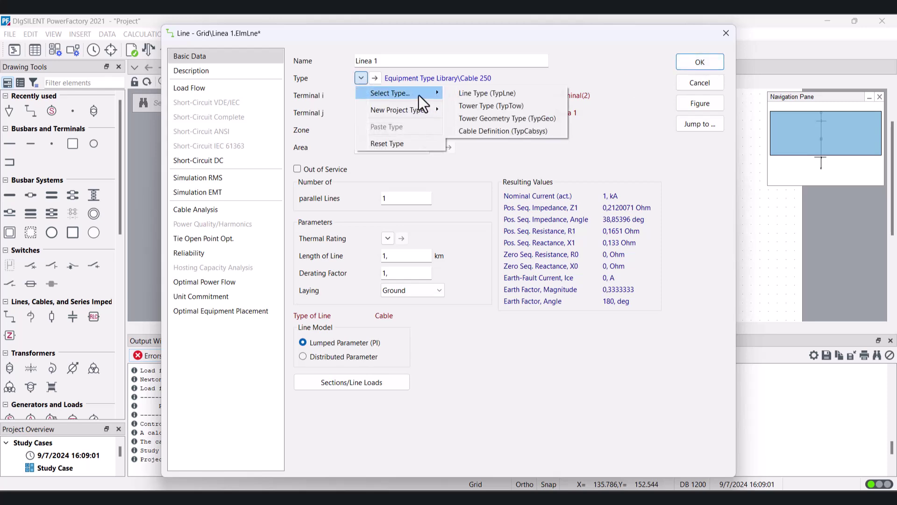
pyautogui.click(477, 91)
pyautogui.click(462, 169)
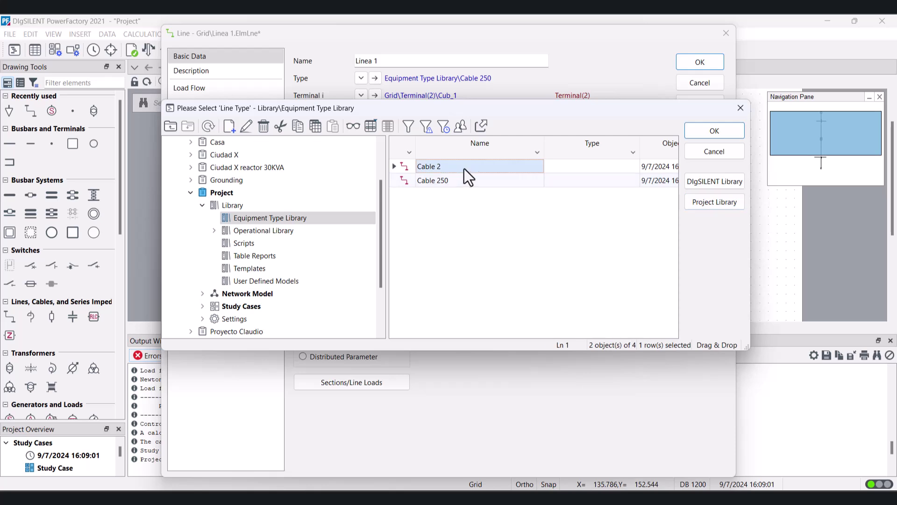
pyautogui.click(708, 134)
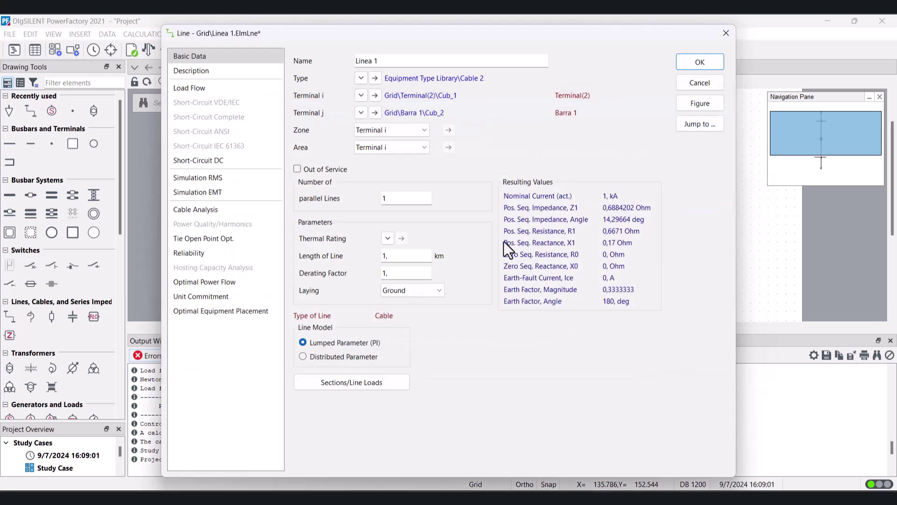
# - Set the length of Linea 1 to 4 km and accept the line's data
pyautogui.doubleClick(383, 256)
pyautogui.doubleClick(393, 256)
pyautogui.write('4')
pyautogui.click(694, 61)
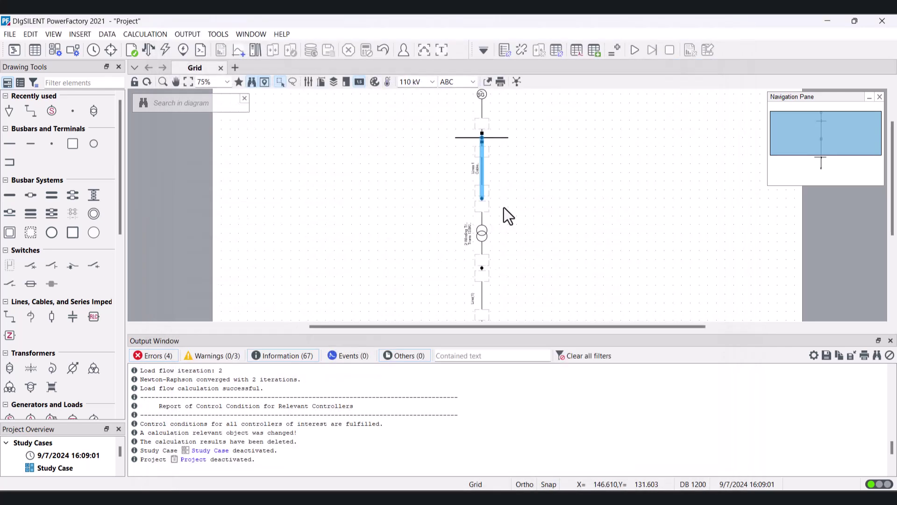
# - Rename the line between the transformer's lower junction node and the lower busbar as Linea 2
pyautogui.scroll(-1, 504, 207)
pyautogui.doubleClick(482, 252)
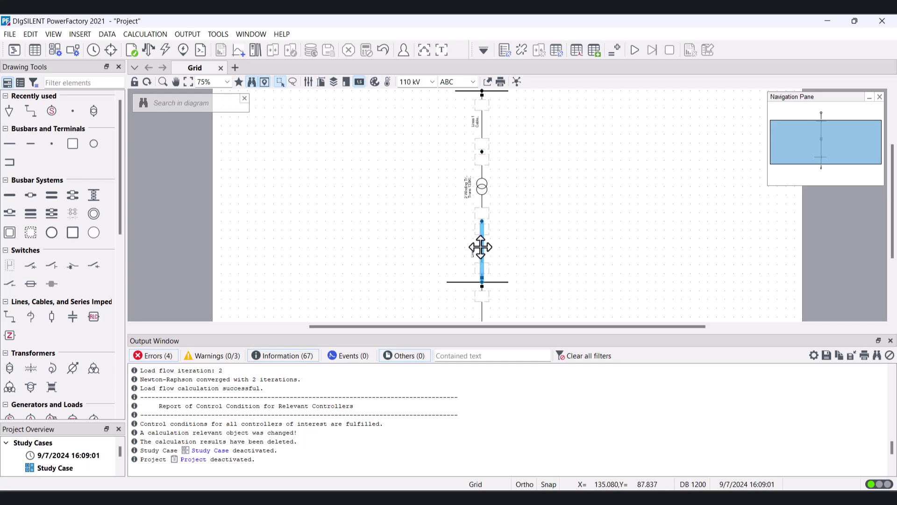
pyautogui.write('Linea 2')
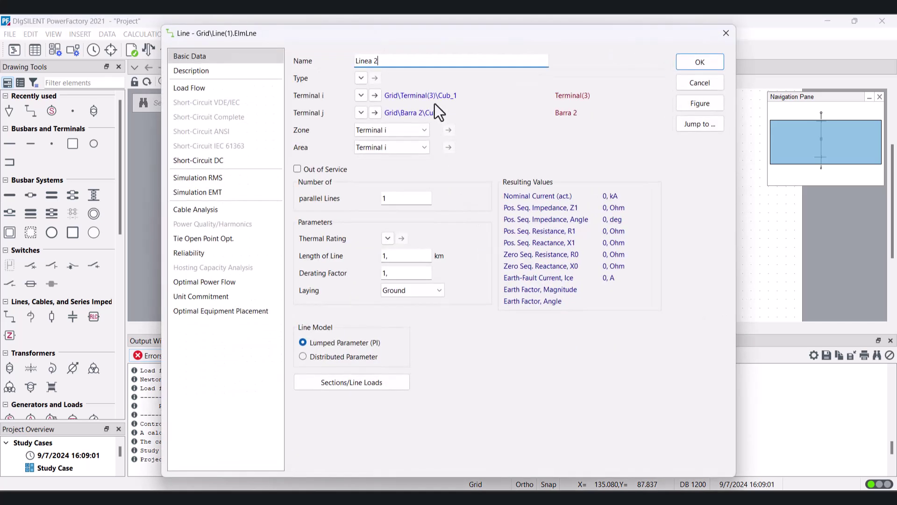
# - Assign the existing Cable 250 line type from the project's Equipment Type Library to Linea 2
pyautogui.click(361, 78)
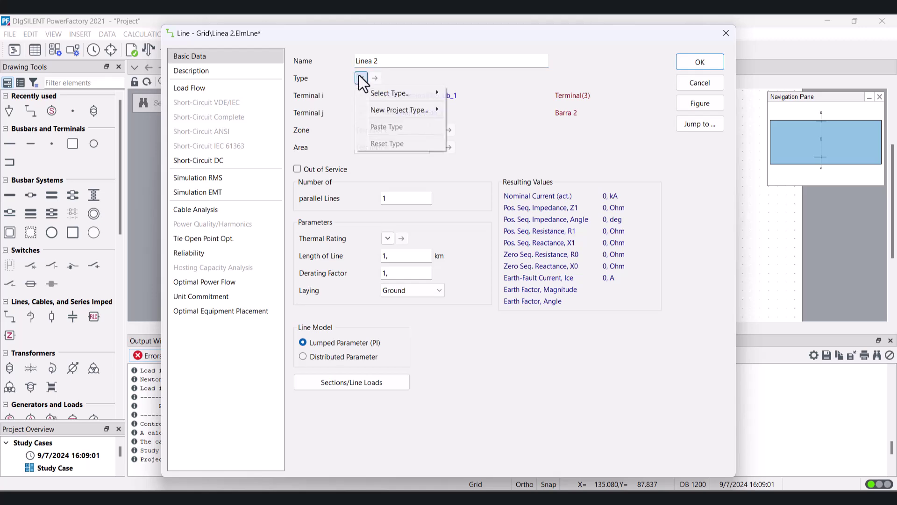
pyautogui.moveTo(416, 93)
pyautogui.click(464, 90)
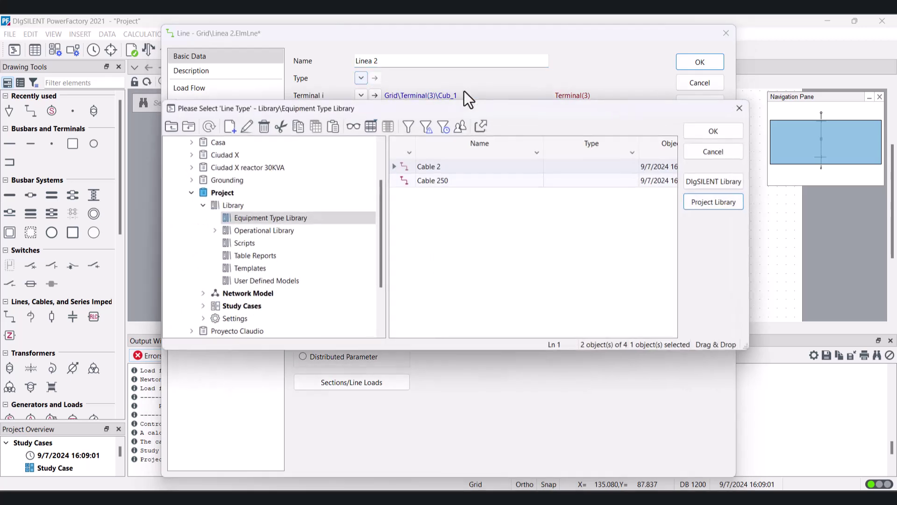
pyautogui.click(437, 183)
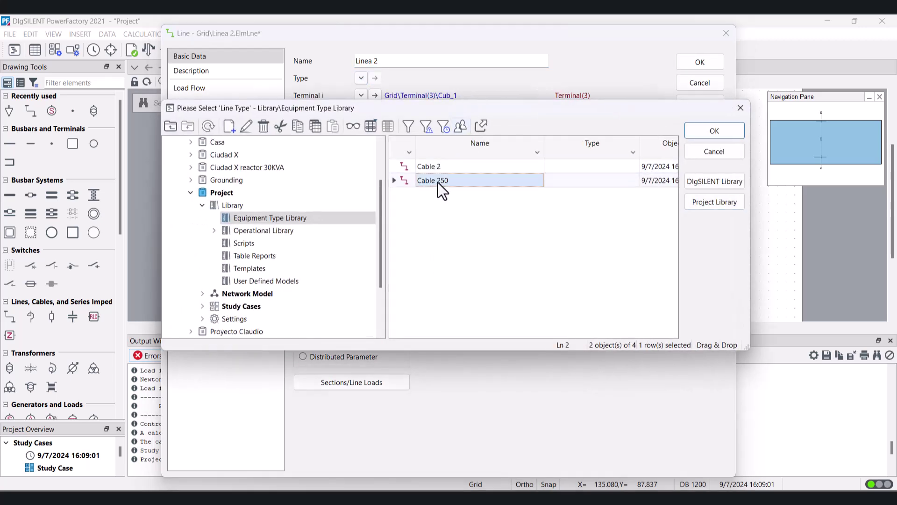
pyautogui.click(730, 133)
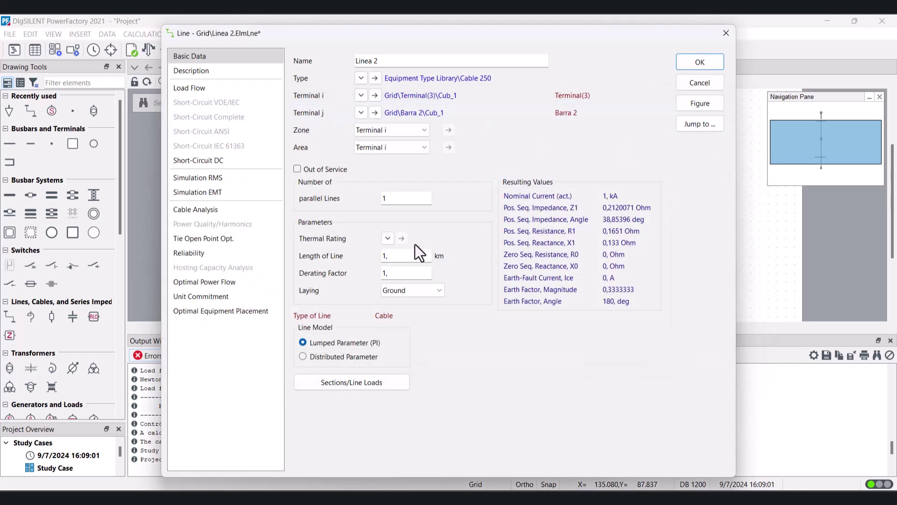
# - Set the length of Linea 2 to 2 km
pyautogui.moveTo(408, 255); pyautogui.dragTo(373, 257)
pyautogui.write('2')
pyautogui.click(492, 251)
# - Set the length of Linea 2 to 4 km and accept the line's data
pyautogui.moveTo(415, 255); pyautogui.dragTo(362, 254)
pyautogui.write('4')
pyautogui.click(472, 252)
pyautogui.click(701, 63)
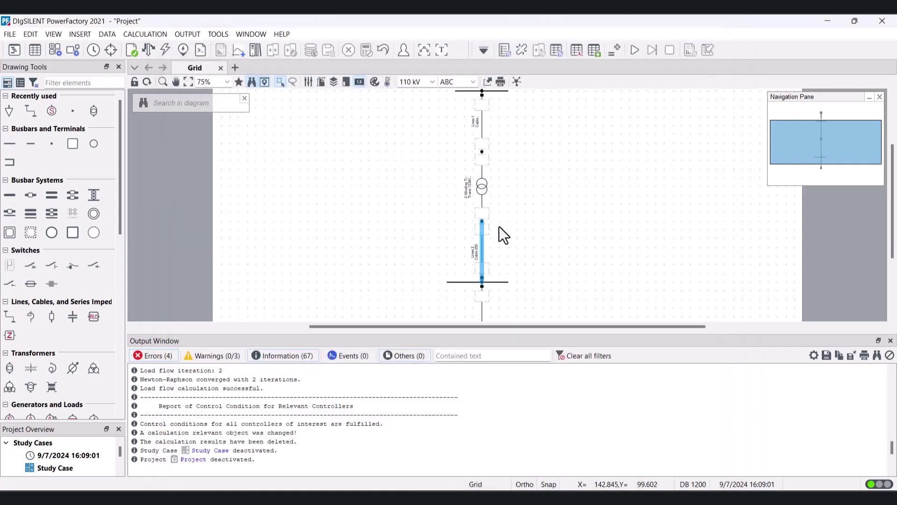
# - Check the data of the two-winding transformer and of the lower busbar, leaving both as they are
pyautogui.doubleClick(481, 186)
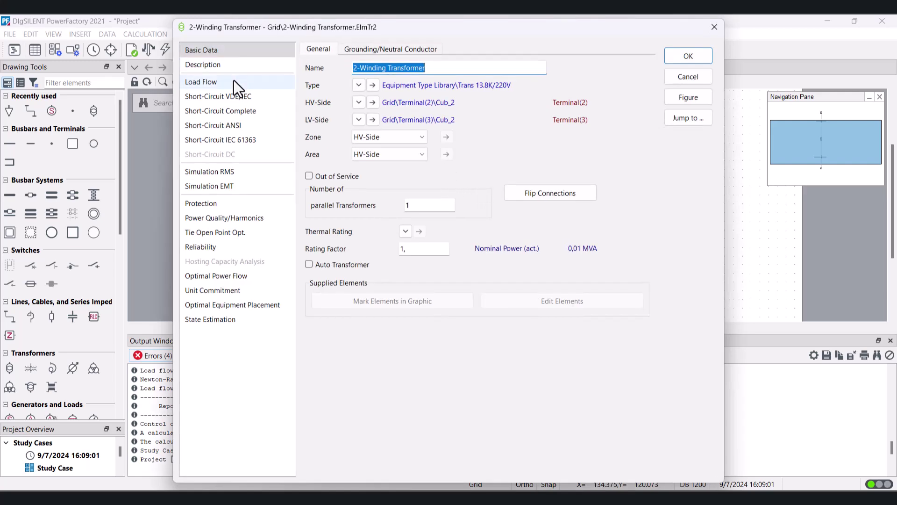
pyautogui.click(688, 56)
pyautogui.scroll(-3, 569, 257)
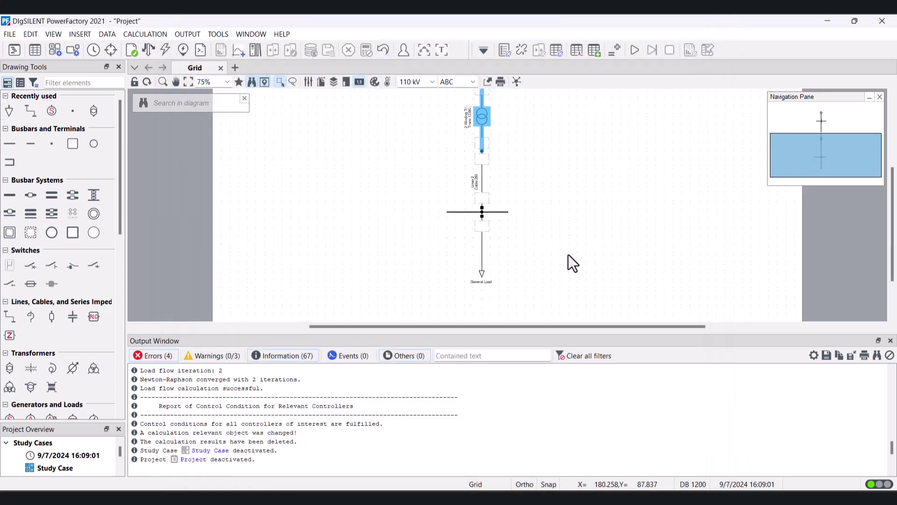
pyautogui.doubleClick(501, 212)
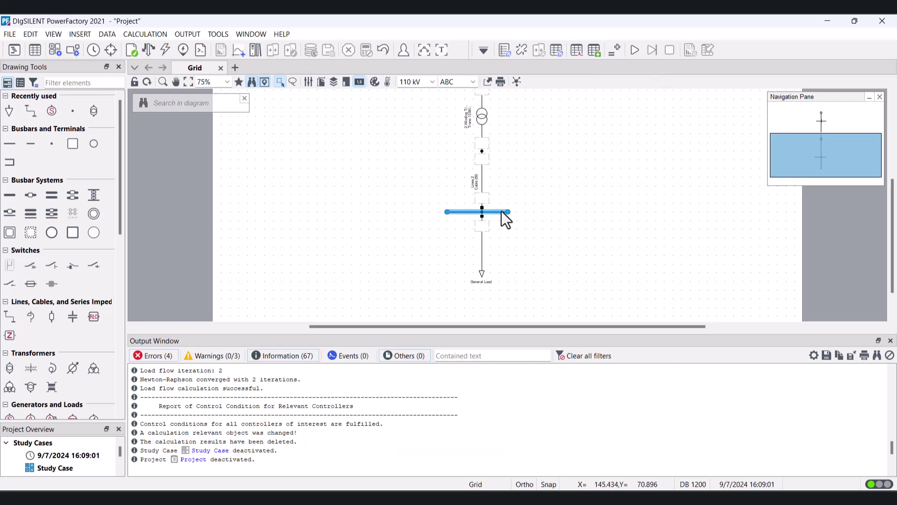
pyautogui.click(668, 86)
# - Open the load flow data of the general load below the lower busbar and change its active power unit to kW
pyautogui.doubleClick(483, 270)
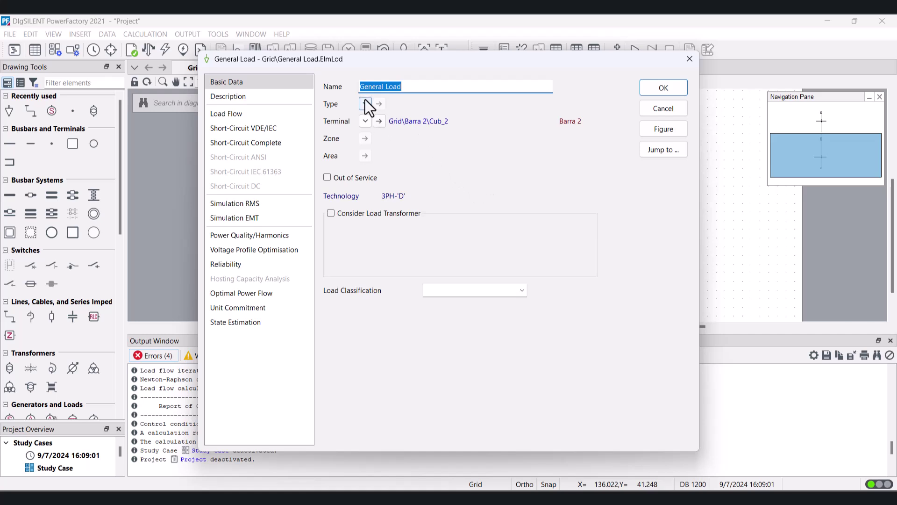
pyautogui.click(285, 115)
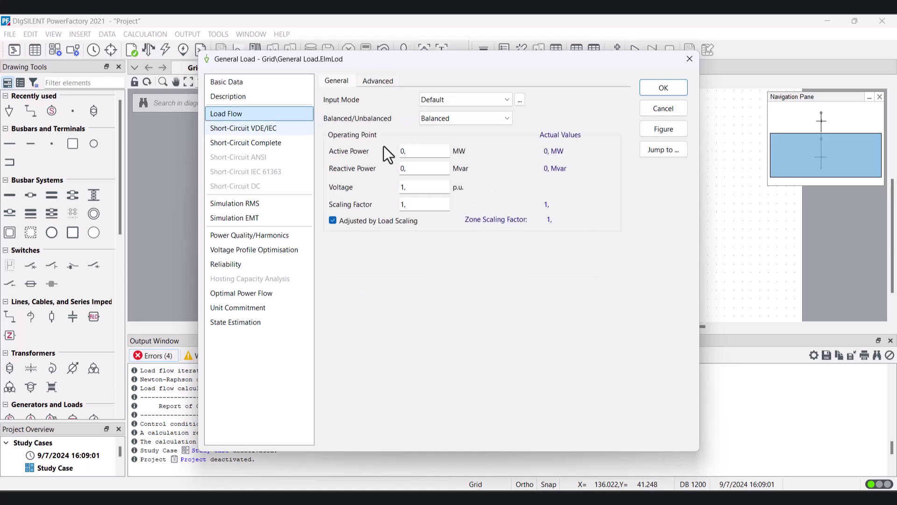
pyautogui.doubleClick(460, 152)
pyautogui.click(406, 327)
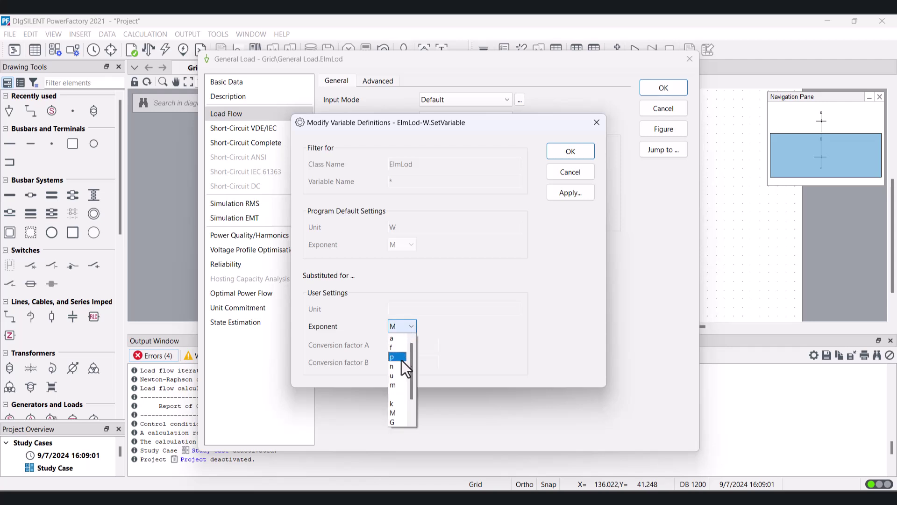
pyautogui.click(396, 403)
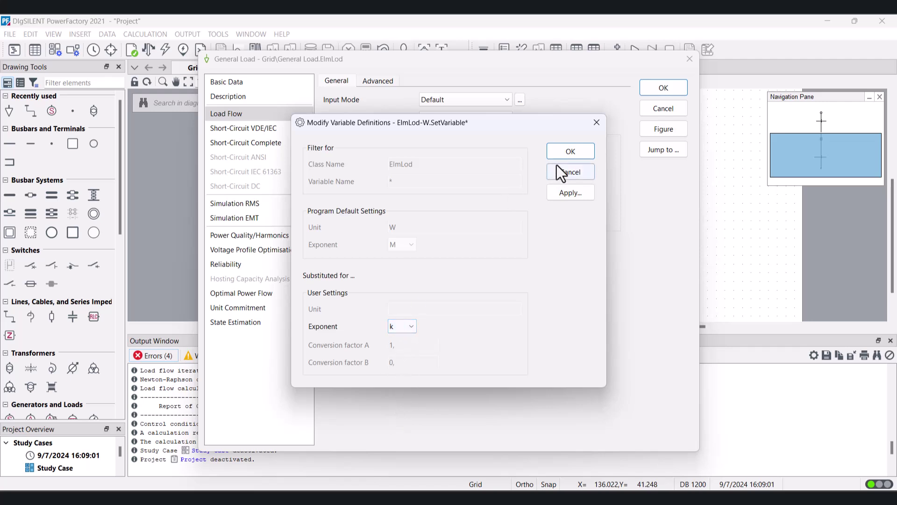
pyautogui.click(572, 150)
# - Set the general load's input mode to S, cos(phi) and change its apparent power unit to kVA
pyautogui.click(465, 99)
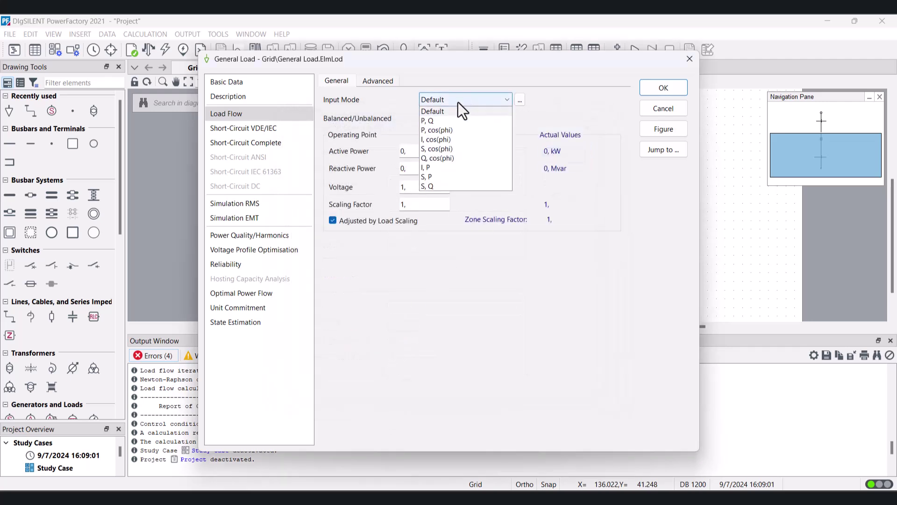
pyautogui.click(444, 148)
pyautogui.doubleClick(443, 149)
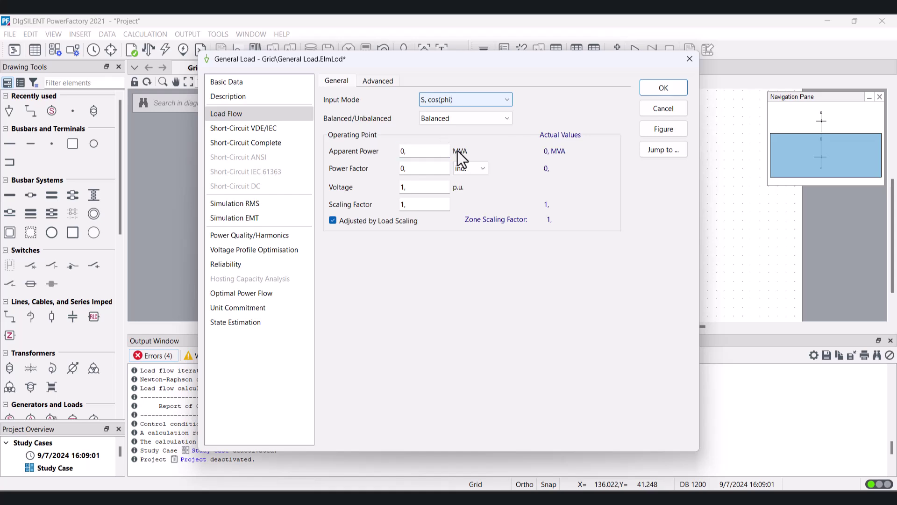
pyautogui.doubleClick(458, 152)
pyautogui.click(405, 331)
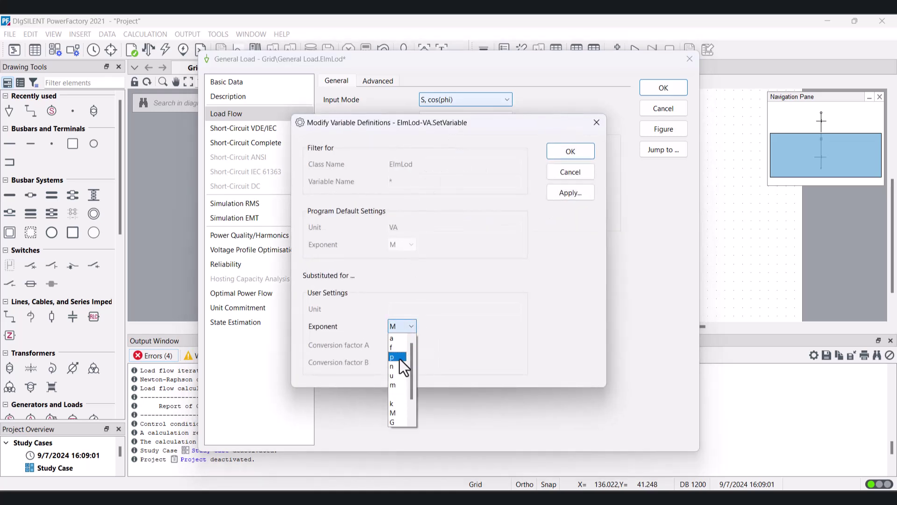
pyautogui.click(403, 406)
pyautogui.click(571, 151)
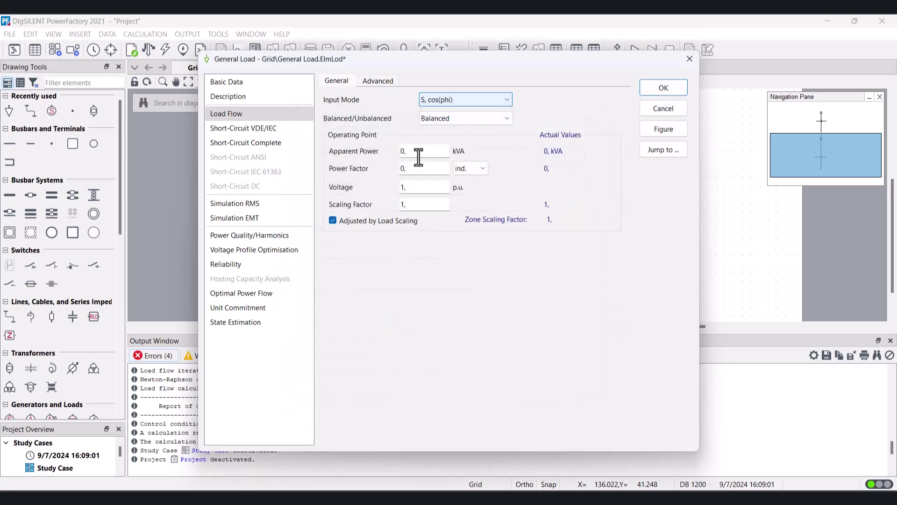
# - Set the general load's apparent power to 8 kVA with an inductive power factor of 0,92 and accept its data
pyautogui.write('8')
pyautogui.click(433, 169)
pyautogui.write('1')
pyautogui.moveTo(432, 170); pyautogui.dragTo(398, 169)
pyautogui.write('0,92')
pyautogui.click(659, 87)
pyautogui.click(667, 87)
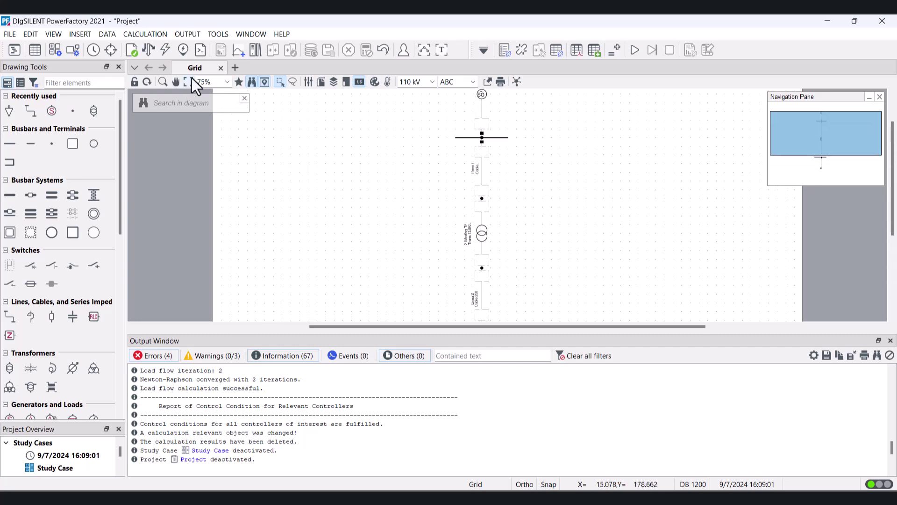
# - Try to run the load flow calculation on the grid and dismiss the resulting message
pyautogui.click(148, 50)
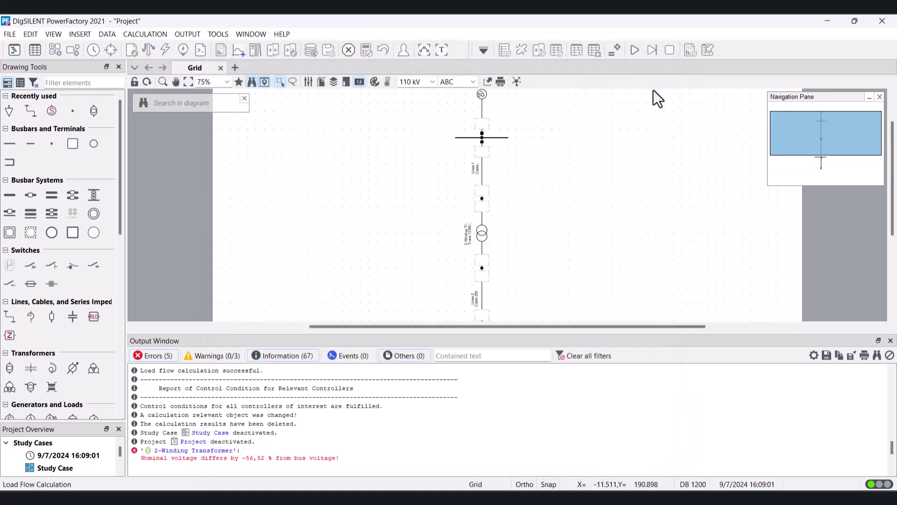
pyautogui.click(654, 88)
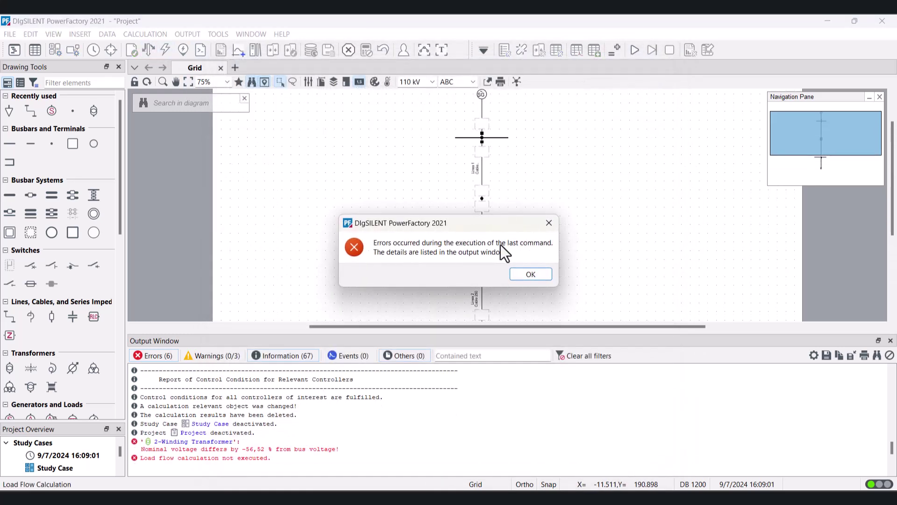
pyautogui.click(531, 275)
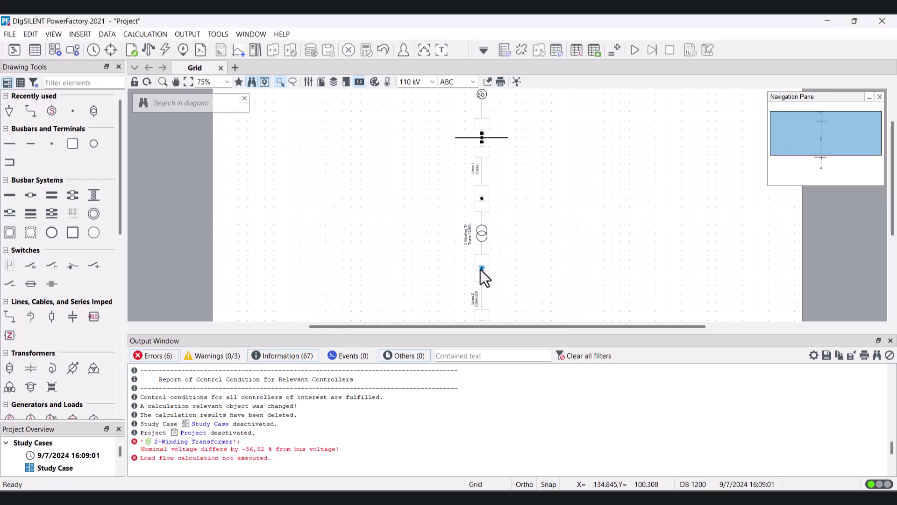
# - Check the nominal voltages of the two terminals beside the transformer and of busbars Barra 1 and Barra 2
pyautogui.doubleClick(480, 268)
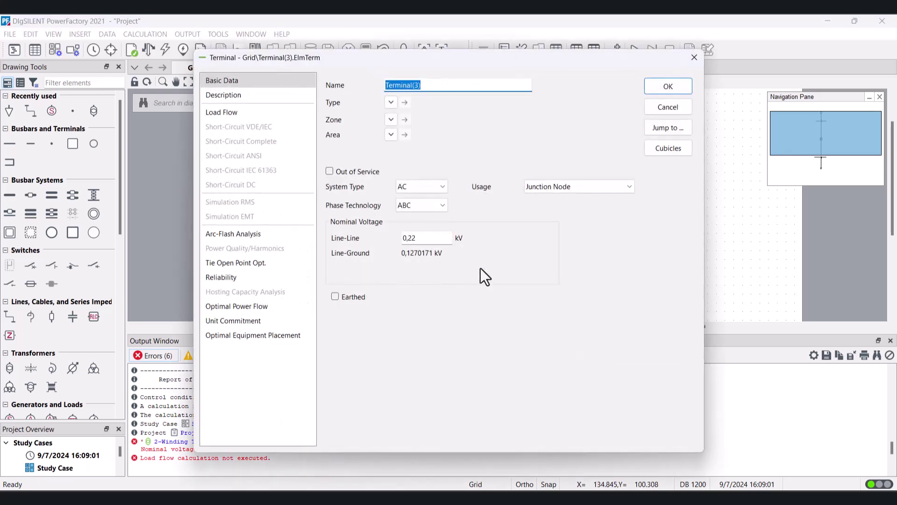
pyautogui.click(661, 81)
pyautogui.doubleClick(483, 198)
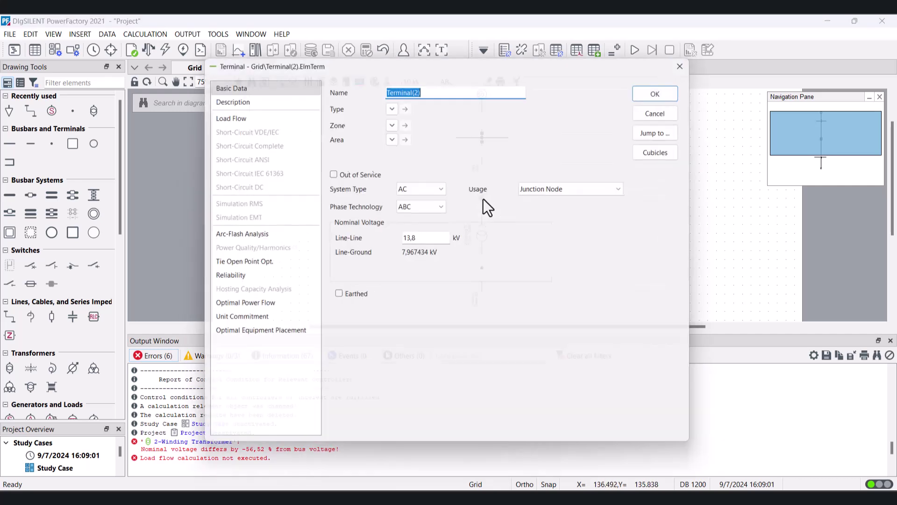
pyautogui.click(669, 87)
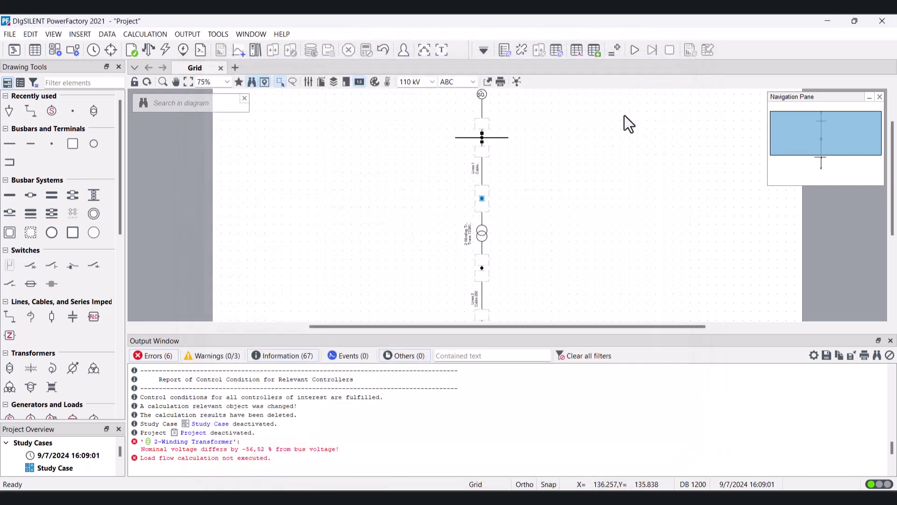
pyautogui.doubleClick(504, 137)
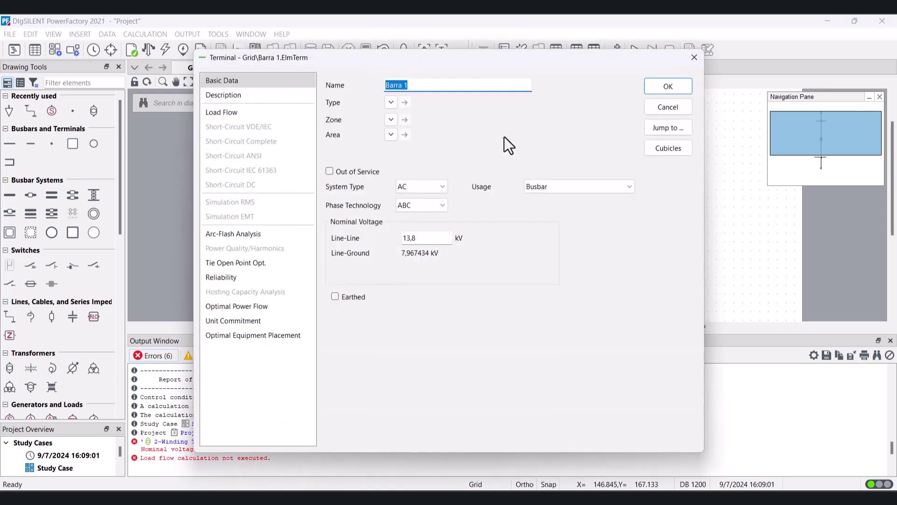
pyautogui.click(675, 87)
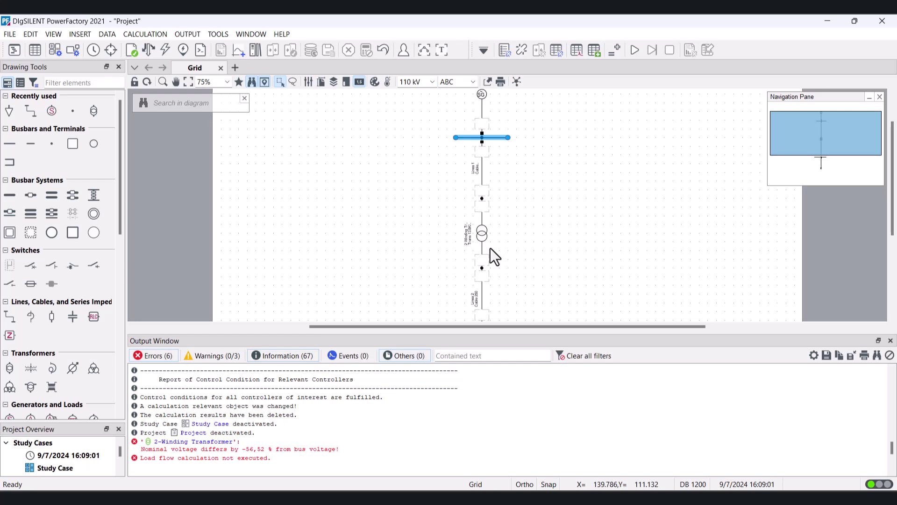
pyautogui.scroll(-1, 494, 246)
pyautogui.click(506, 304)
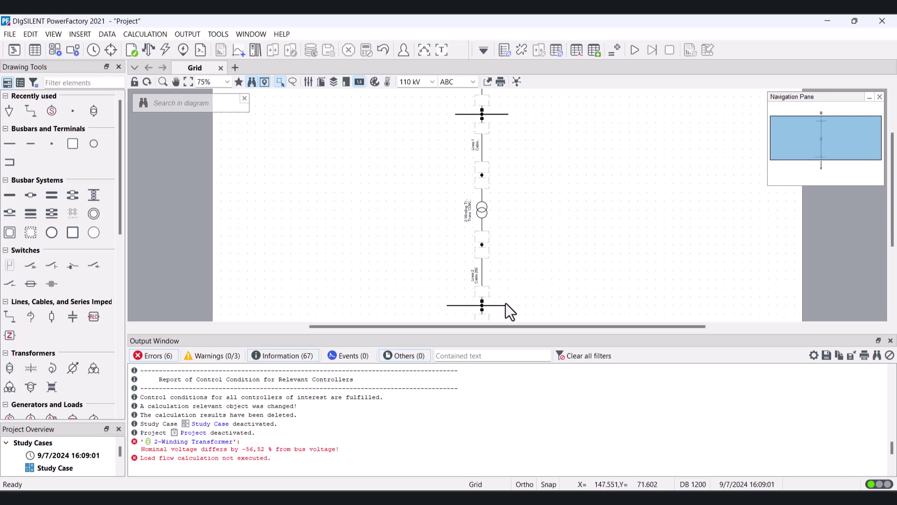
pyautogui.doubleClick(504, 307)
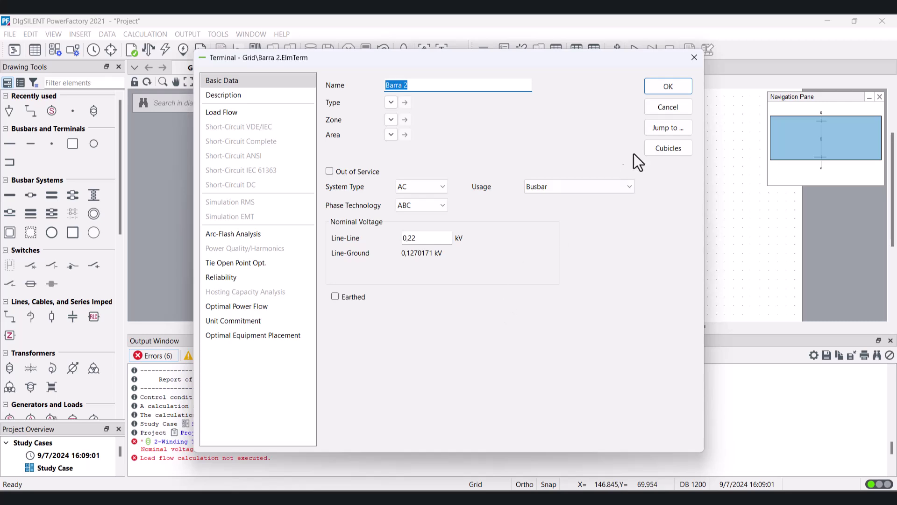
pyautogui.click(666, 89)
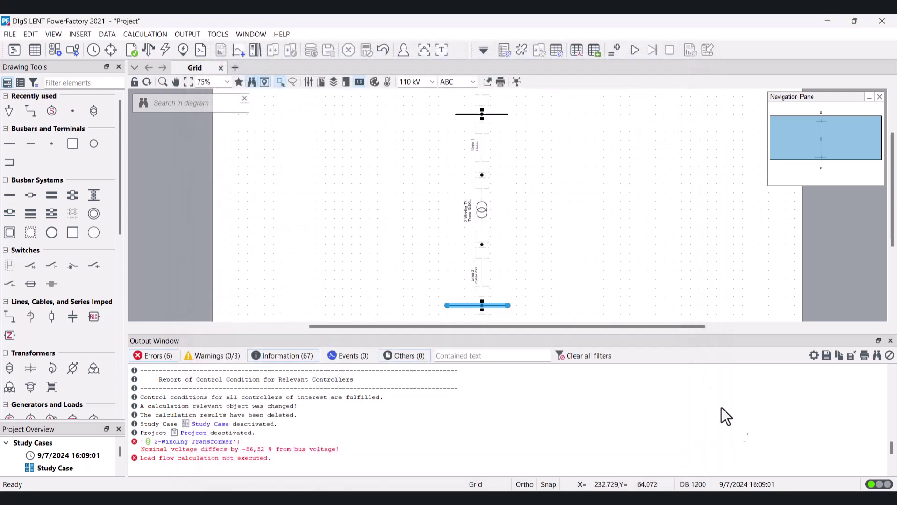
# - Set the rated voltages of the transformer type Trans 13.8K/220V to 13,8 kV on the HV side and 0,220 kV on the LV side
pyautogui.click(482, 210)
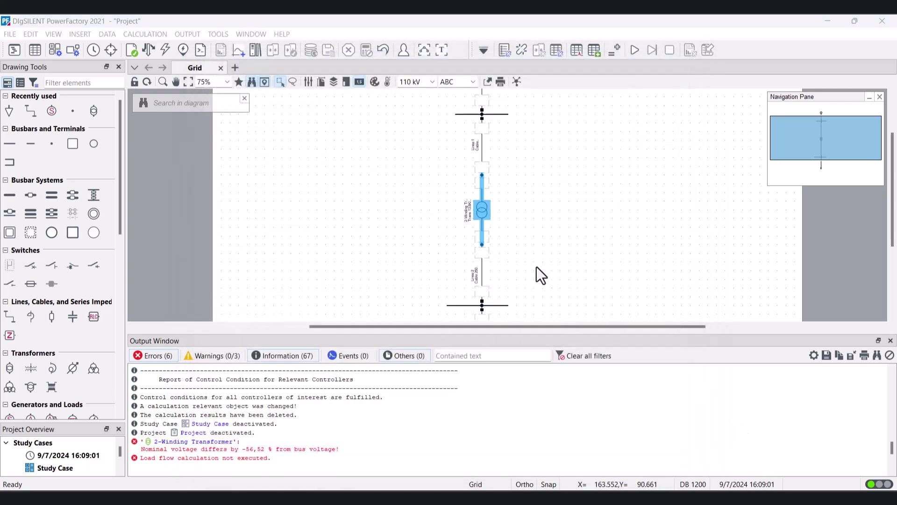
pyautogui.doubleClick(484, 210)
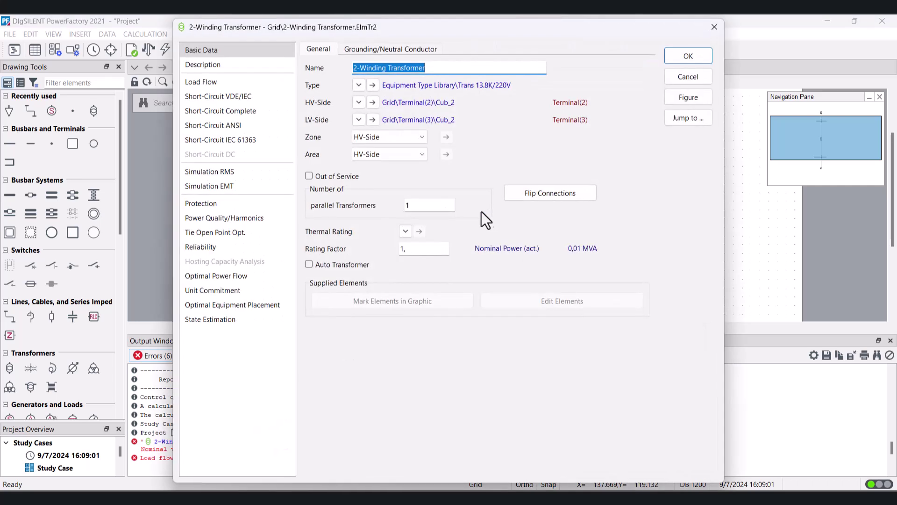
pyautogui.click(372, 85)
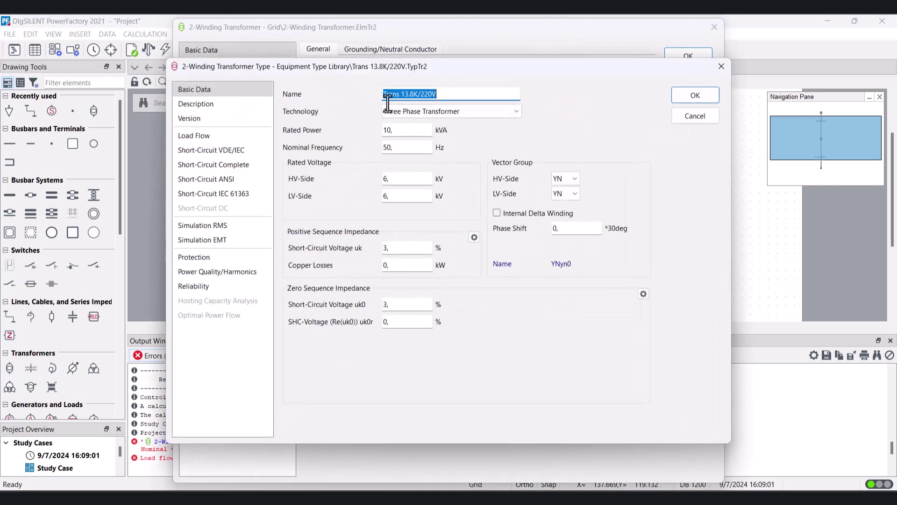
pyautogui.click(422, 178)
pyautogui.write('1')
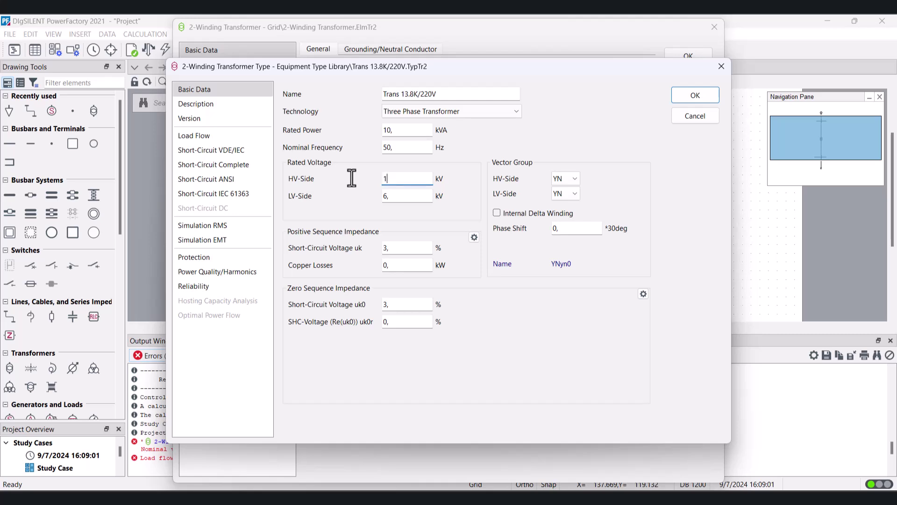
pyautogui.write('3,8')
pyautogui.click(393, 196)
pyautogui.write('0,220')
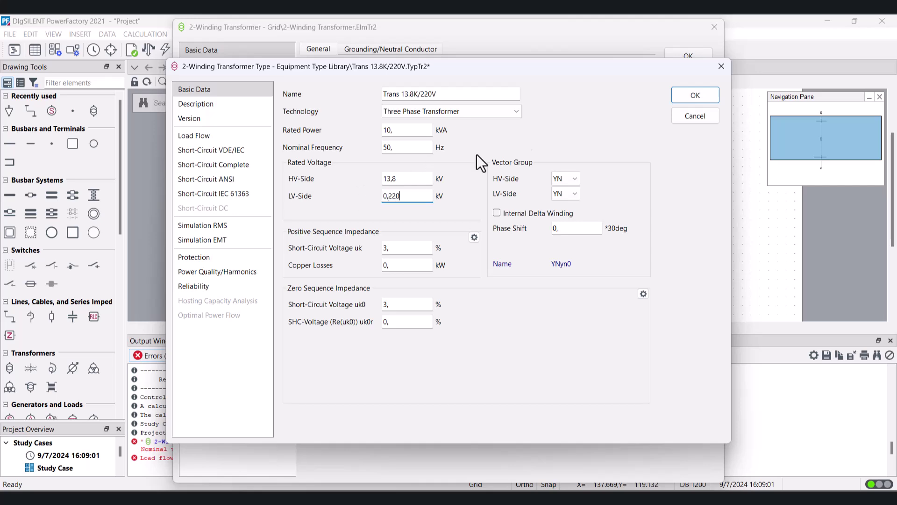
pyautogui.click(695, 96)
pyautogui.click(689, 54)
# - Clear all messages from the output window and confirm the clearing
pyautogui.rightClick(408, 408)
pyautogui.click(447, 413)
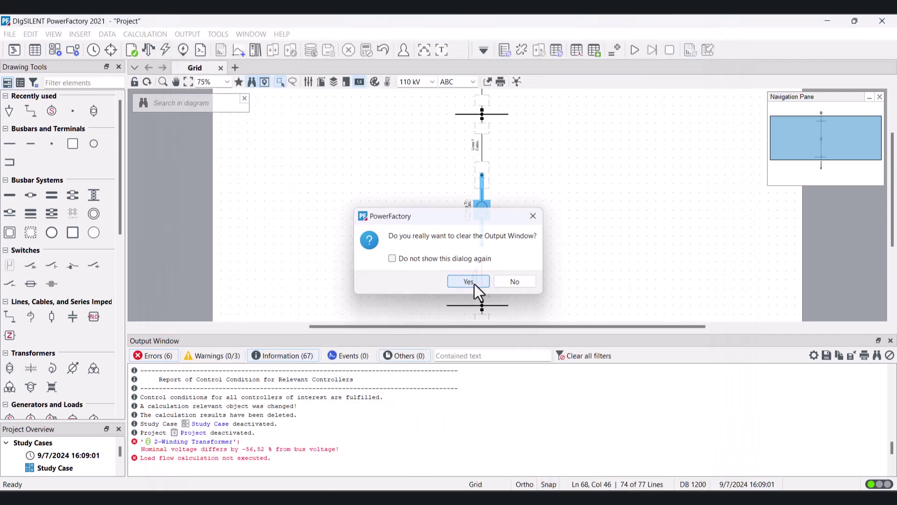
pyautogui.click(469, 281)
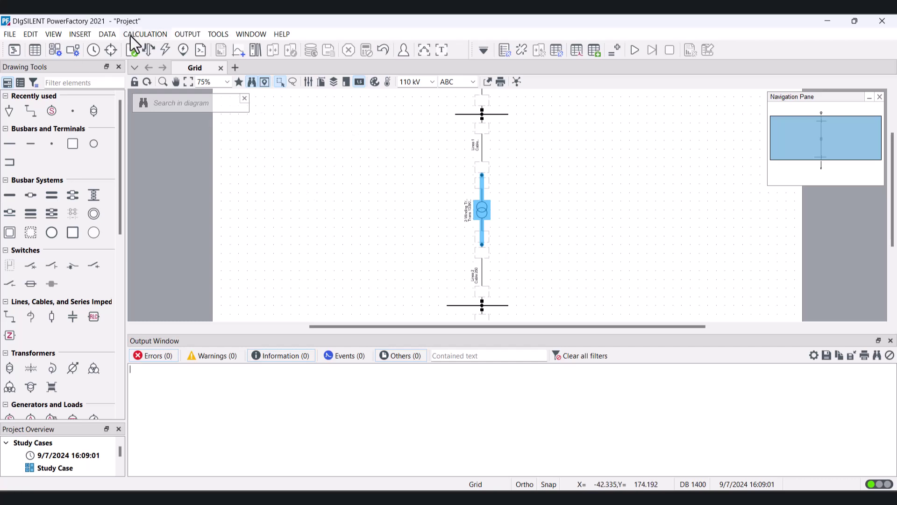
# - Run the balanced, positive-sequence AC load flow and examine the results along the diagram
pyautogui.click(165, 50)
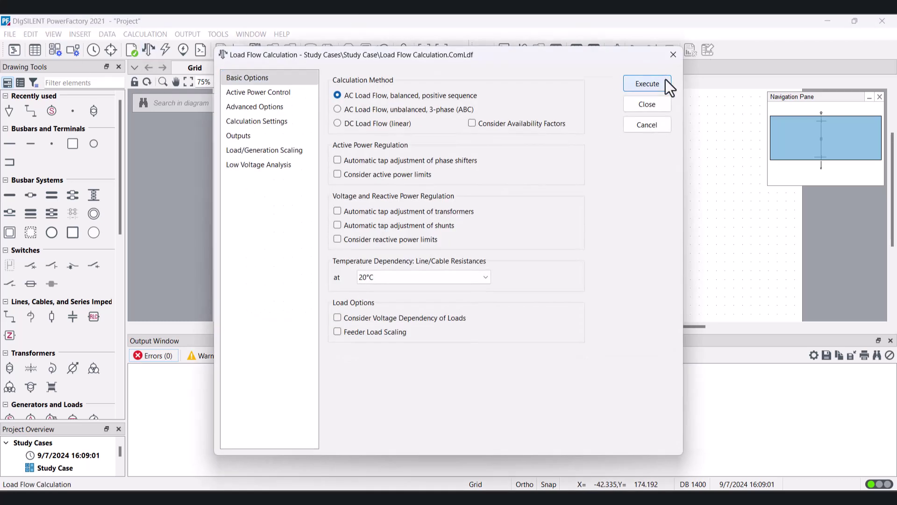
pyautogui.click(666, 81)
pyautogui.click(564, 219)
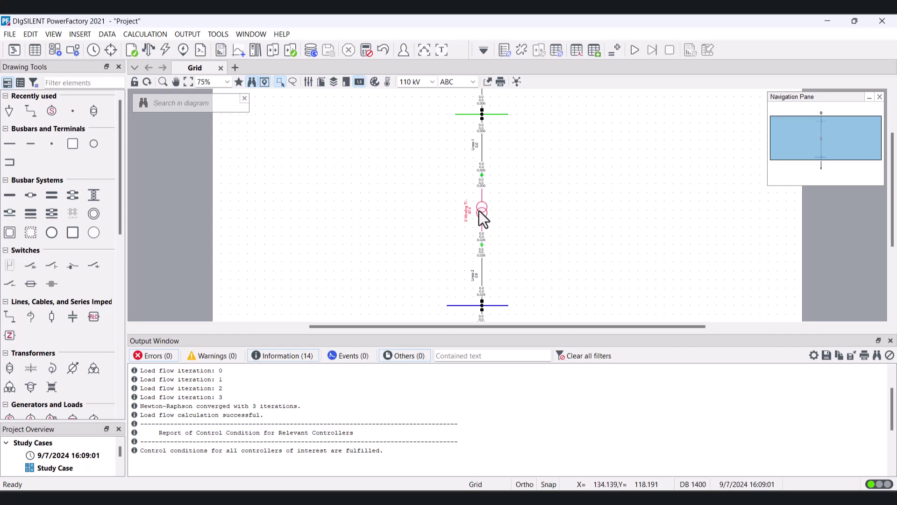
pyautogui.moveTo(472, 218)
pyautogui.scroll(-5, 497, 226)
pyautogui.scroll(7, 496, 223)
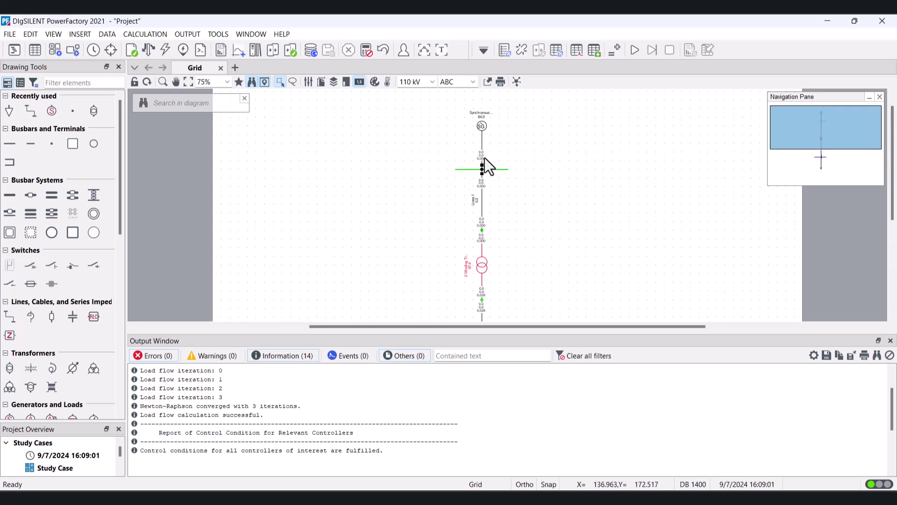
pyautogui.moveTo(482, 160)
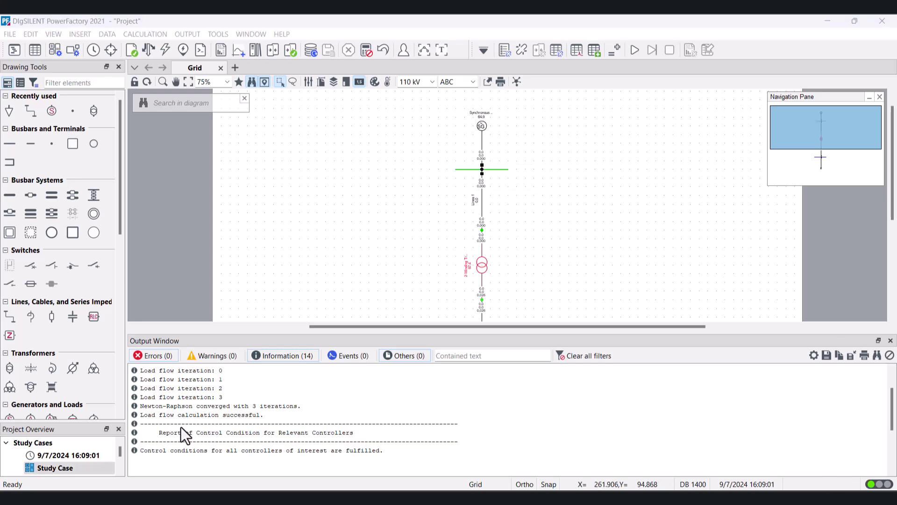
# - Set the study case's load flow output units to the k prefix for power and no prefix for current
pyautogui.rightClick(90, 467)
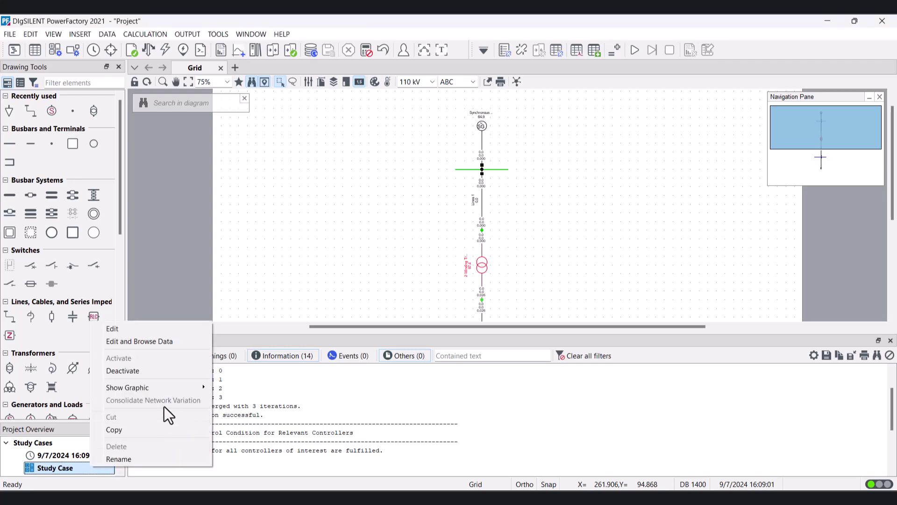
pyautogui.click(175, 330)
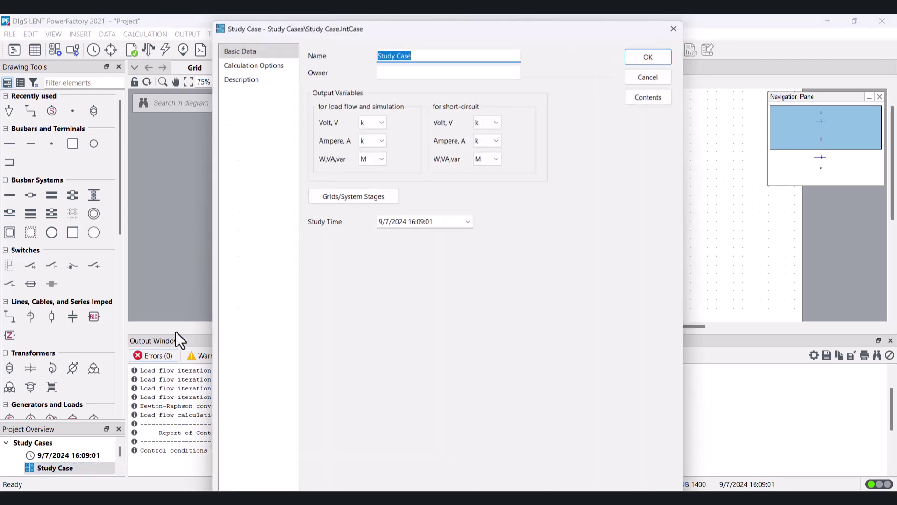
pyautogui.click(377, 153)
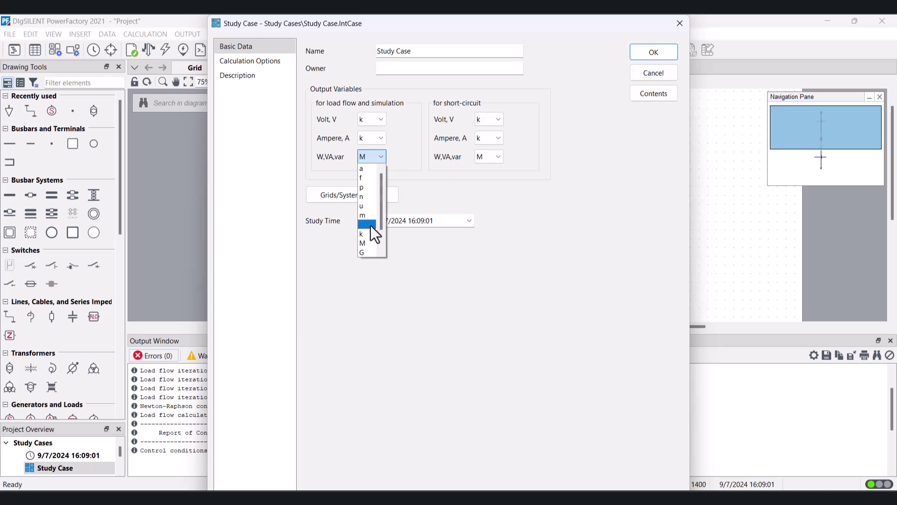
pyautogui.click(366, 234)
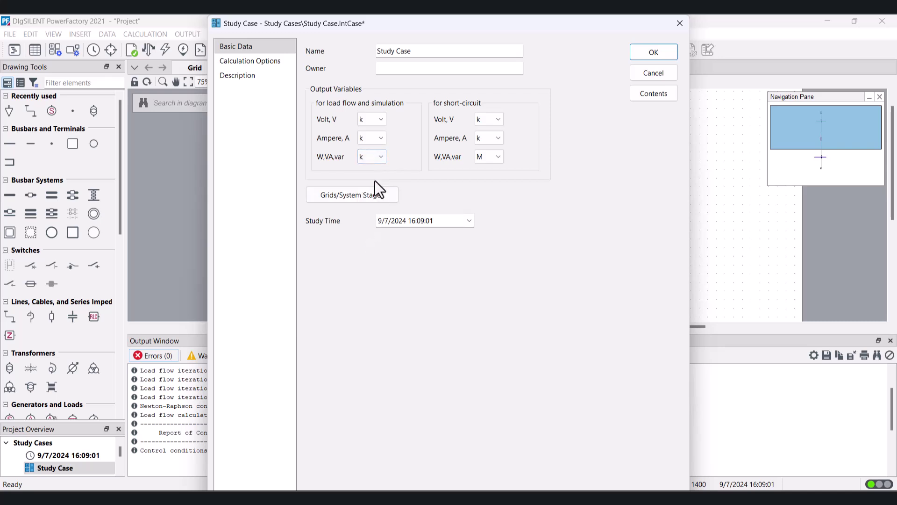
pyautogui.click(383, 136)
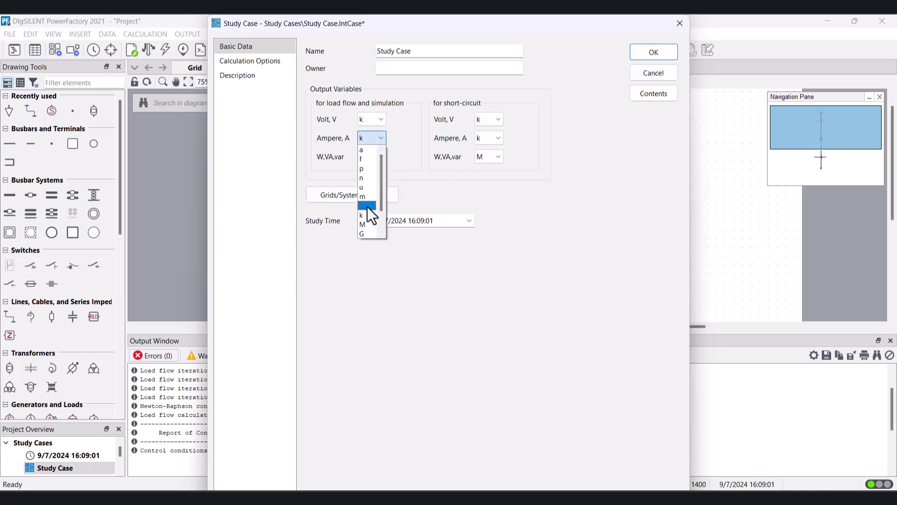
pyautogui.click(367, 206)
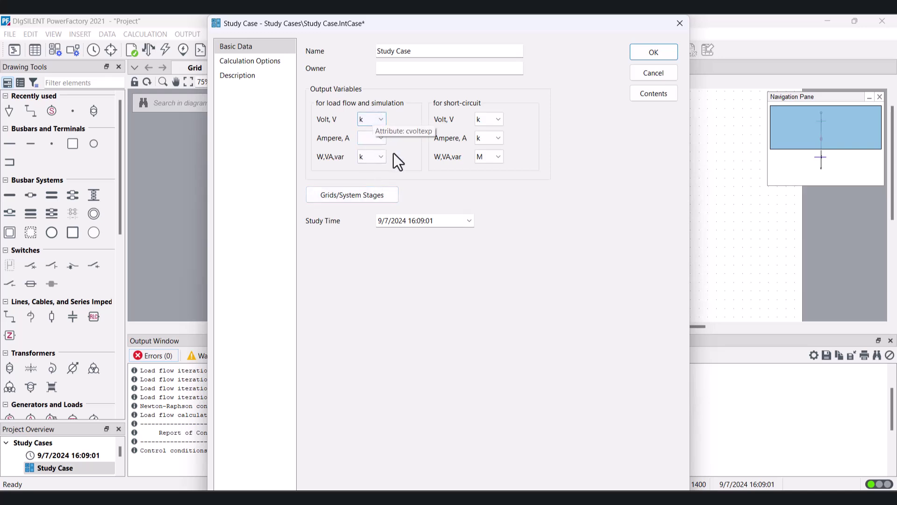
pyautogui.click(654, 55)
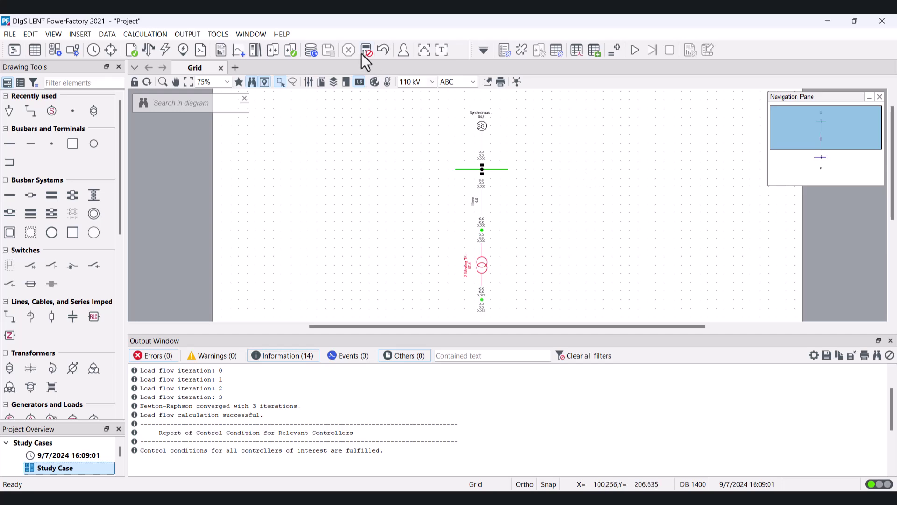
# - Rerun the balanced AC load flow and examine the power and current from generator to load and the transformer's loading
pyautogui.click(165, 50)
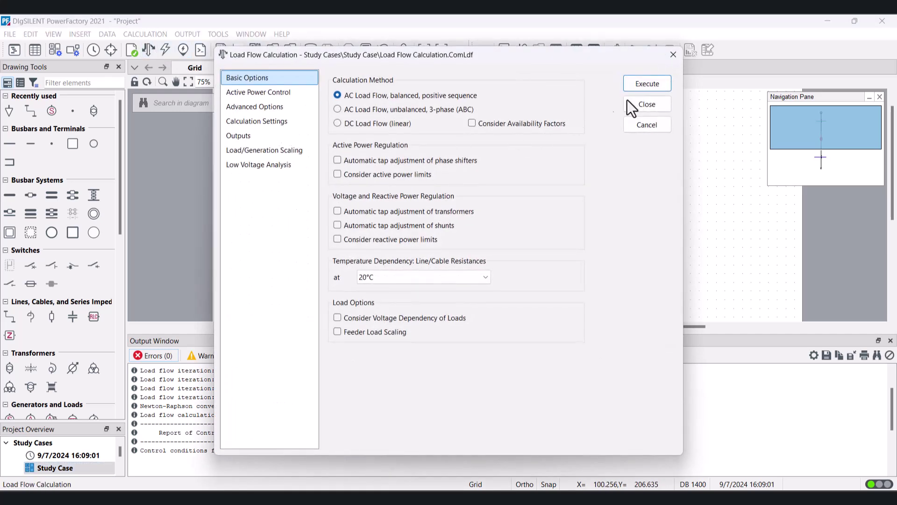
pyautogui.click(647, 84)
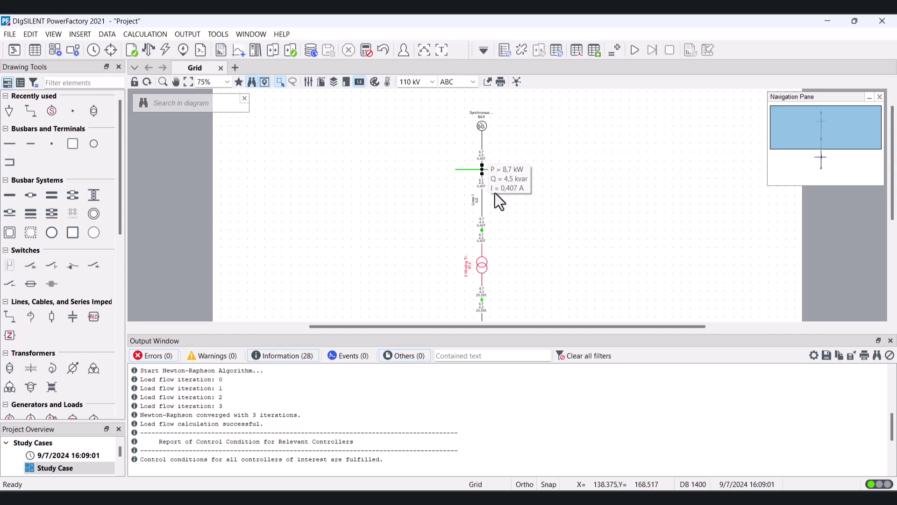
pyautogui.moveTo(485, 224)
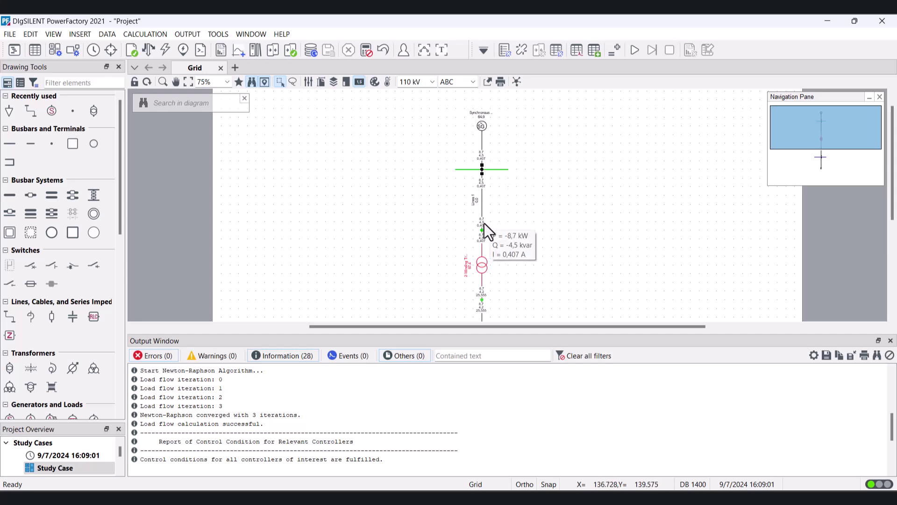
pyautogui.scroll(-3, 553, 202)
pyautogui.scroll(-1, 549, 201)
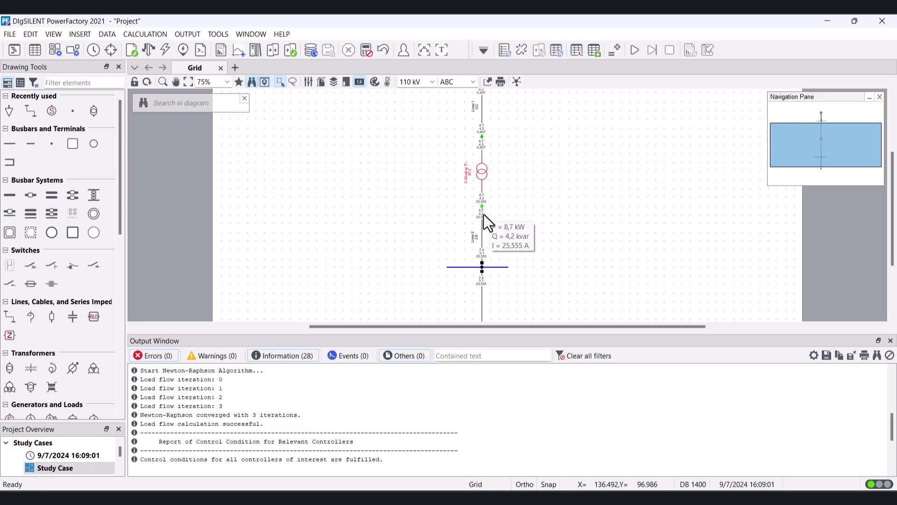
pyautogui.scroll(-1, 483, 214)
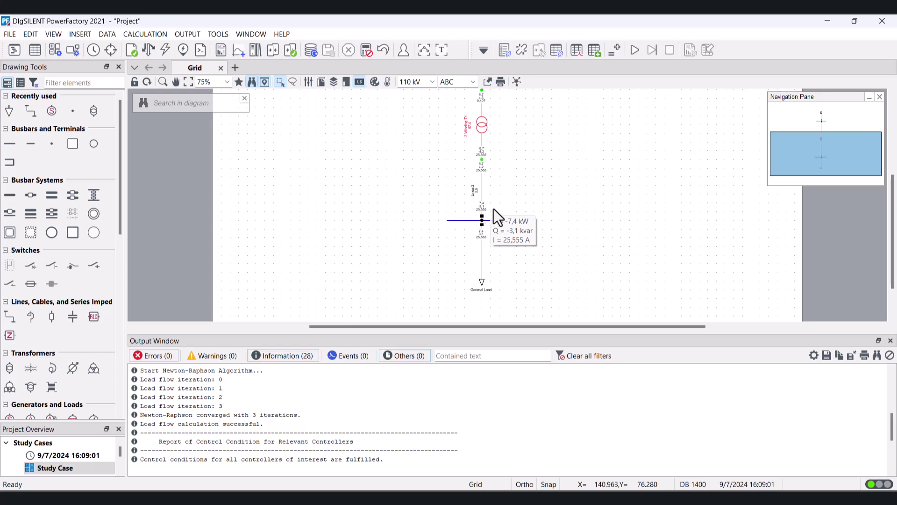
pyautogui.scroll(2, 516, 206)
pyautogui.scroll(2, 516, 207)
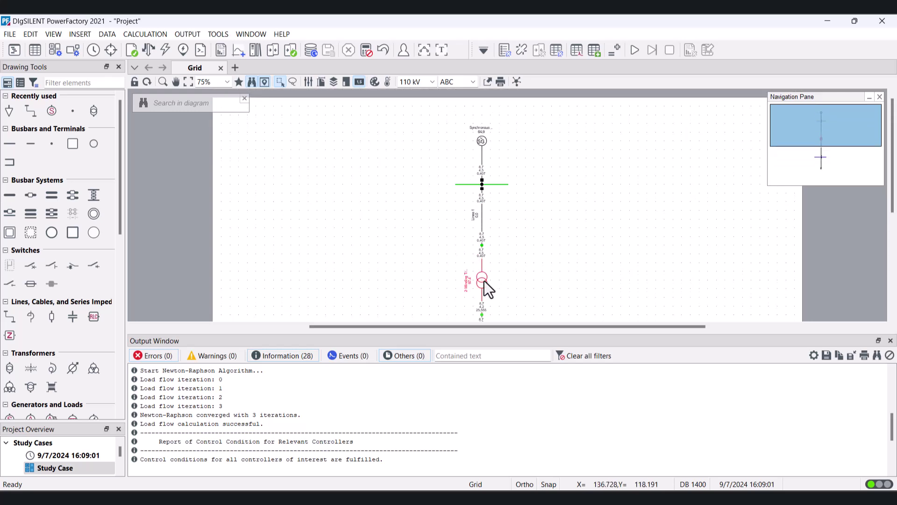
pyautogui.moveTo(471, 280)
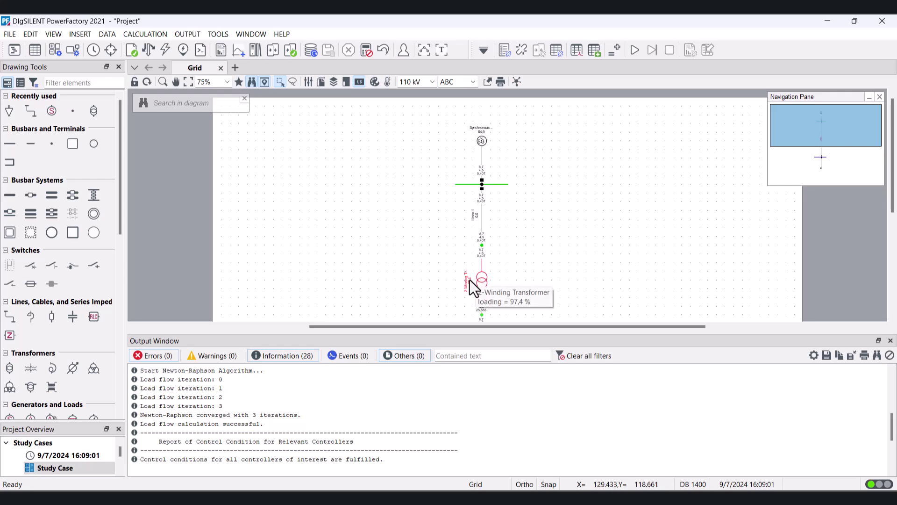